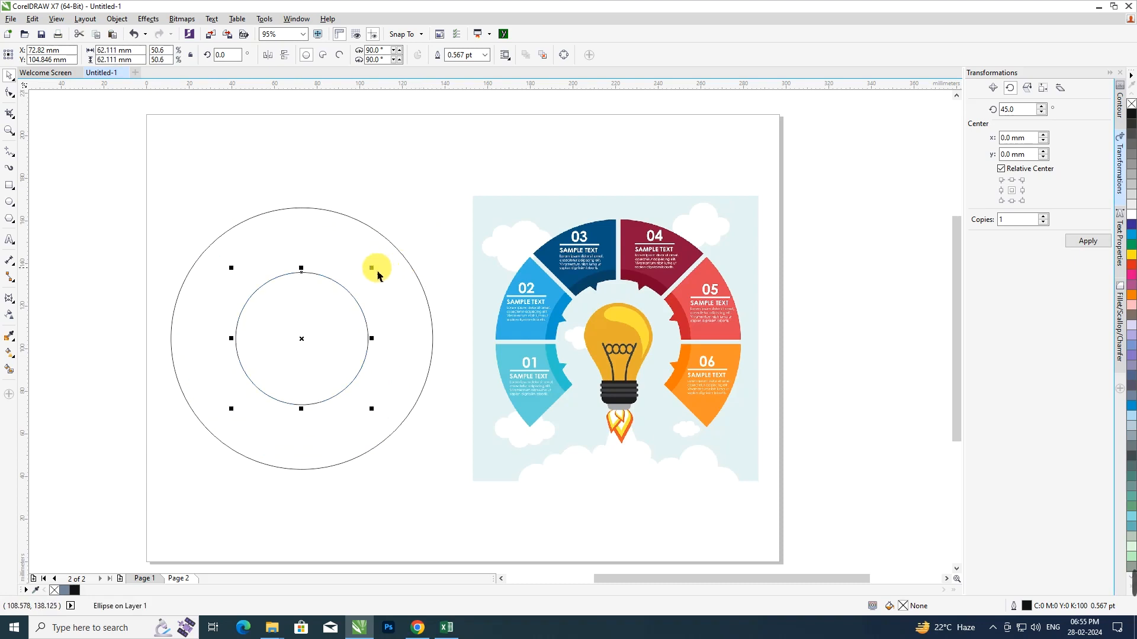
Create a slightly larger concentric copy of the inner circle, about 75 mm in diameter.
left_click_drag(379, 278, 395, 258)
left_click(430, 237)
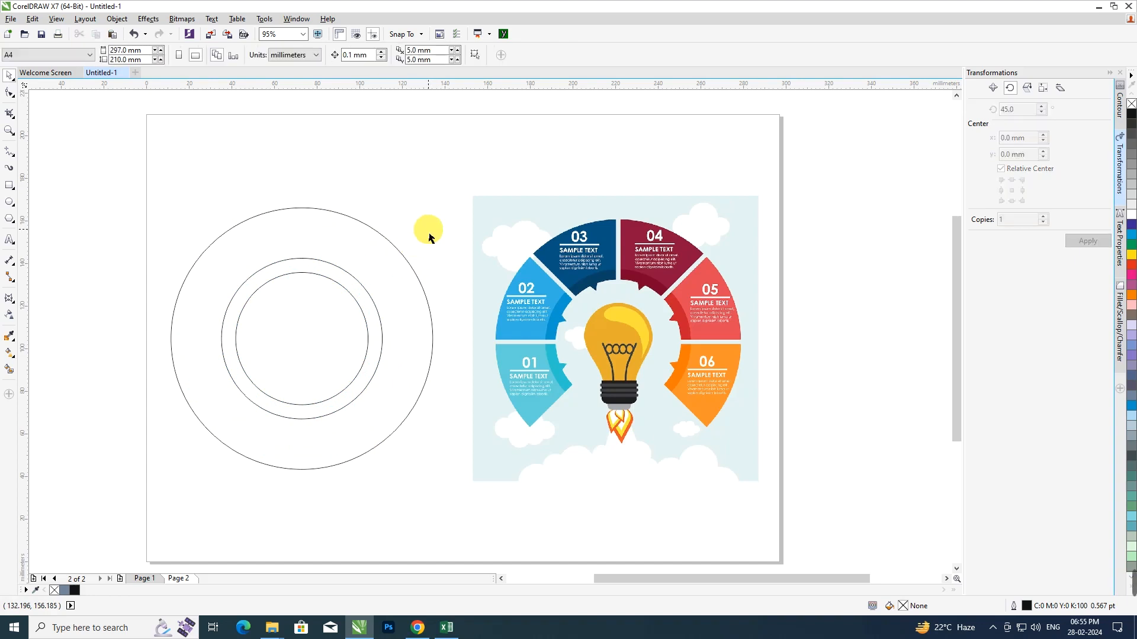
Draw a vertical line about 155 mm long through the circles and centre it on them.
key("F5")
left_click(310, 182)
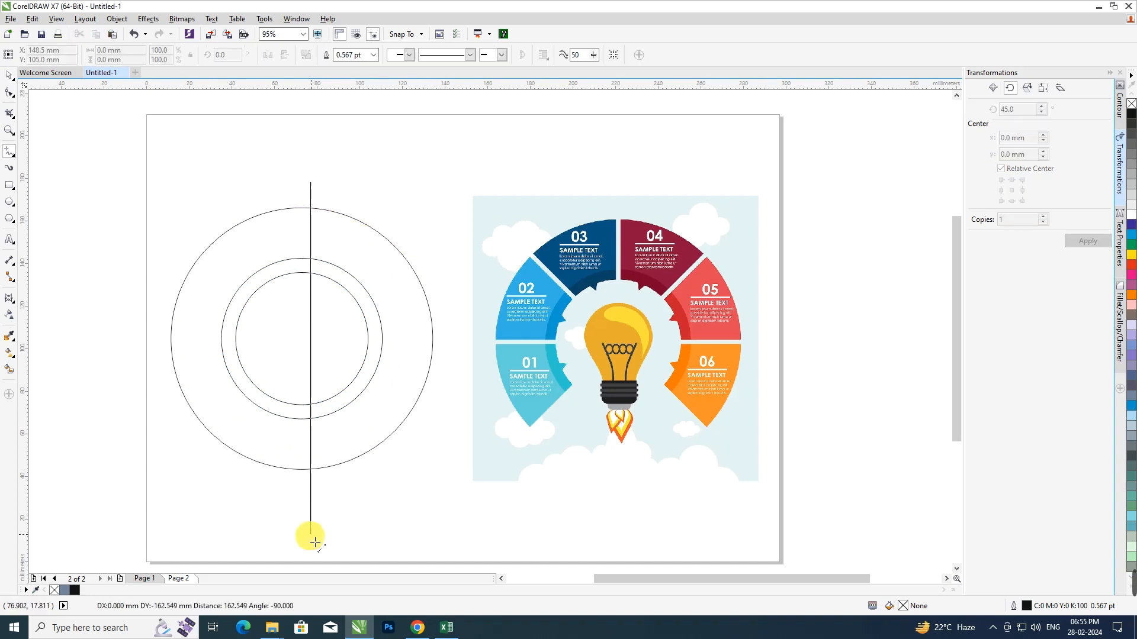
left_click(310, 537)
key("space")
left_click(408, 261, "shift")
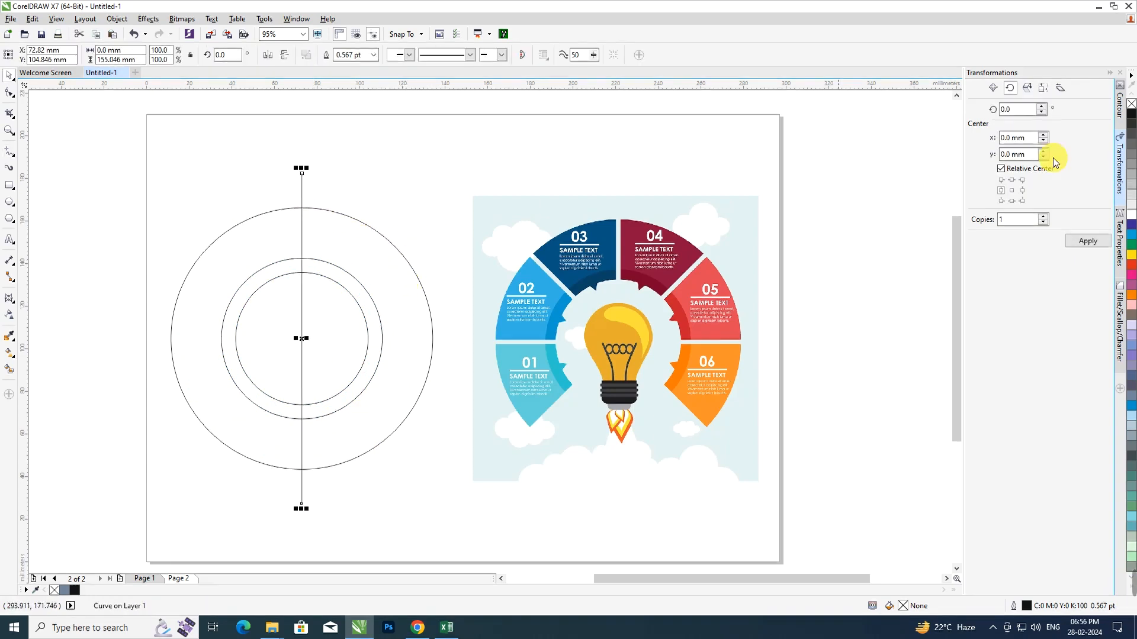
Rotate copies of the vertical line in 45° increments to make four lines crossing at the circles' centre.
left_click_drag(1019, 110, 870, 129)
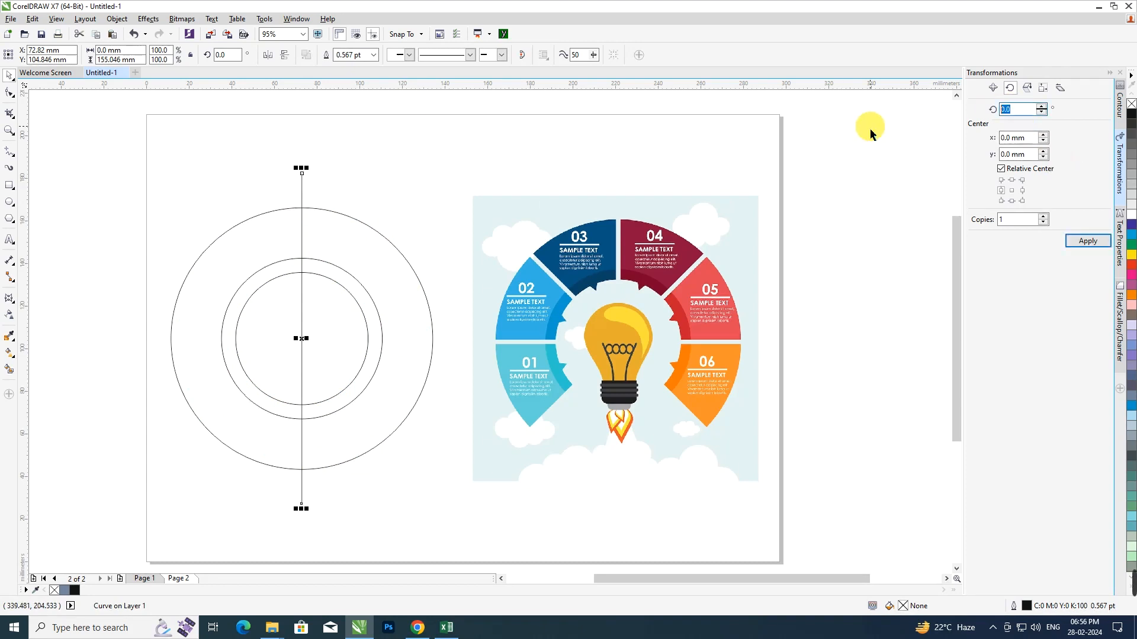
type("45")
left_click(1089, 241)
left_click(1092, 241)
left_click(392, 275)
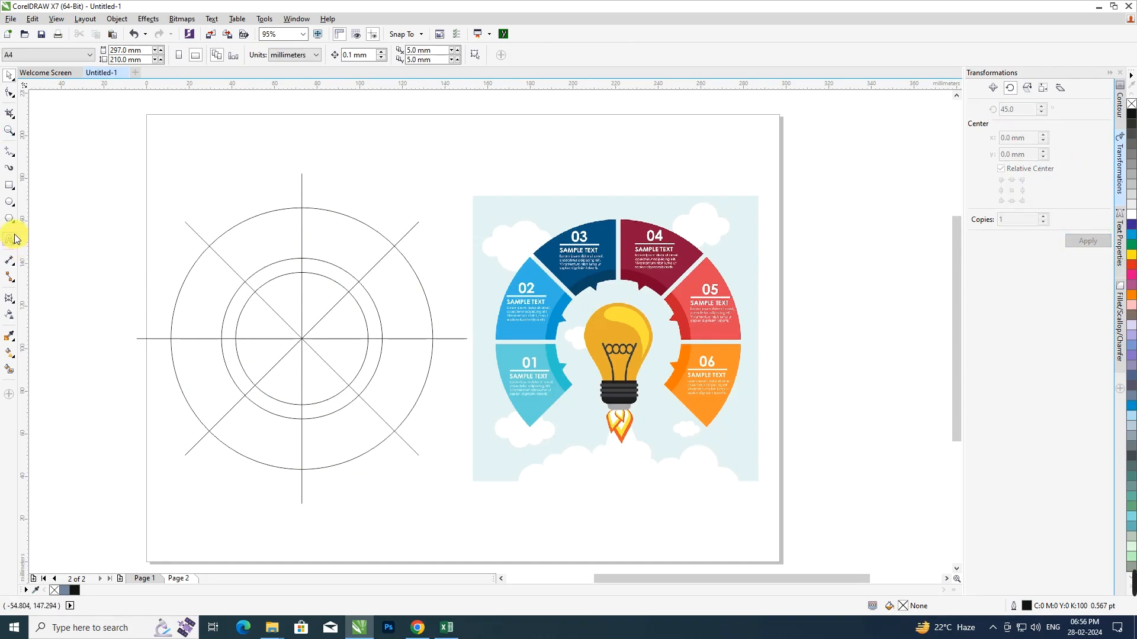
left_click_drag(271, 272, 200, 295)
key("ctrl+z")
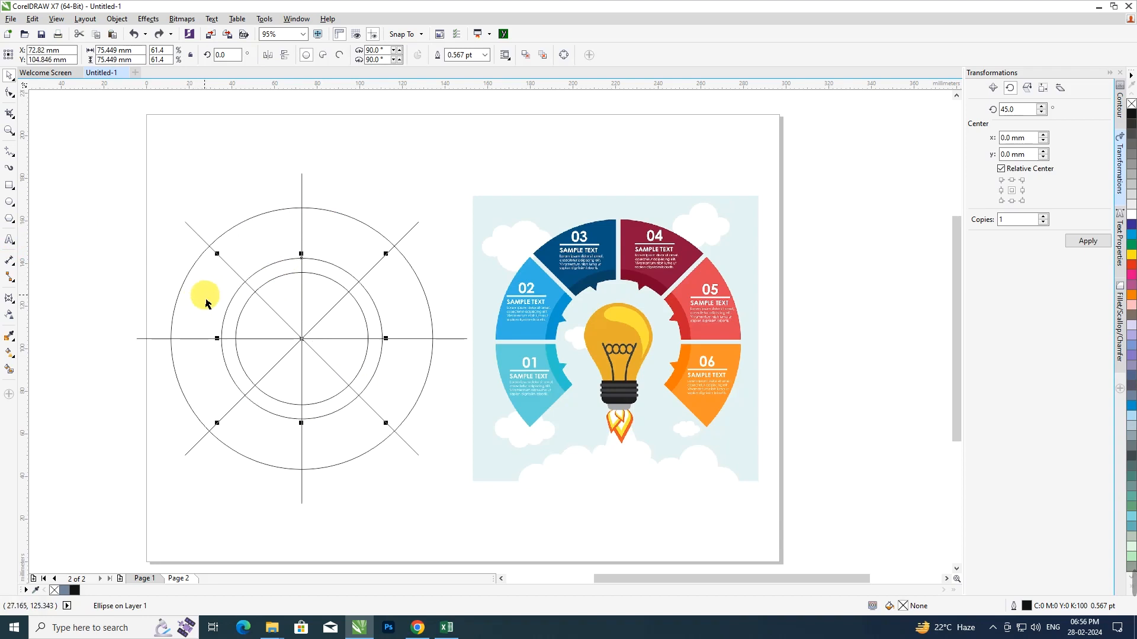
left_click(371, 198)
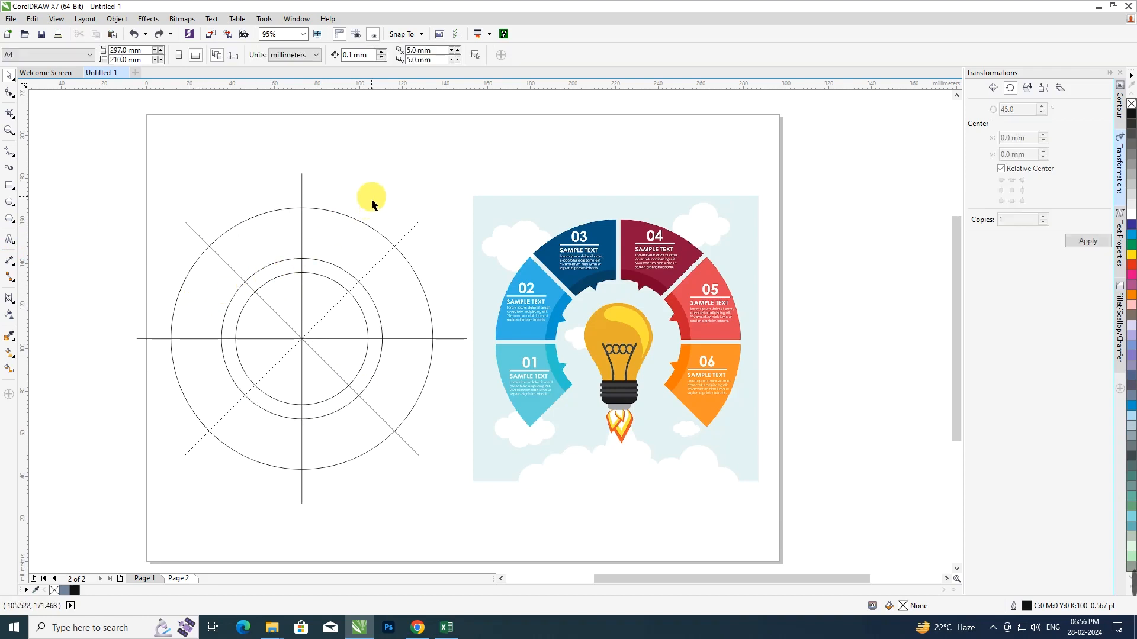
Select all four crossing lines and set their outline width to 5 pt.
left_click(192, 233)
left_click(302, 185, "shift")
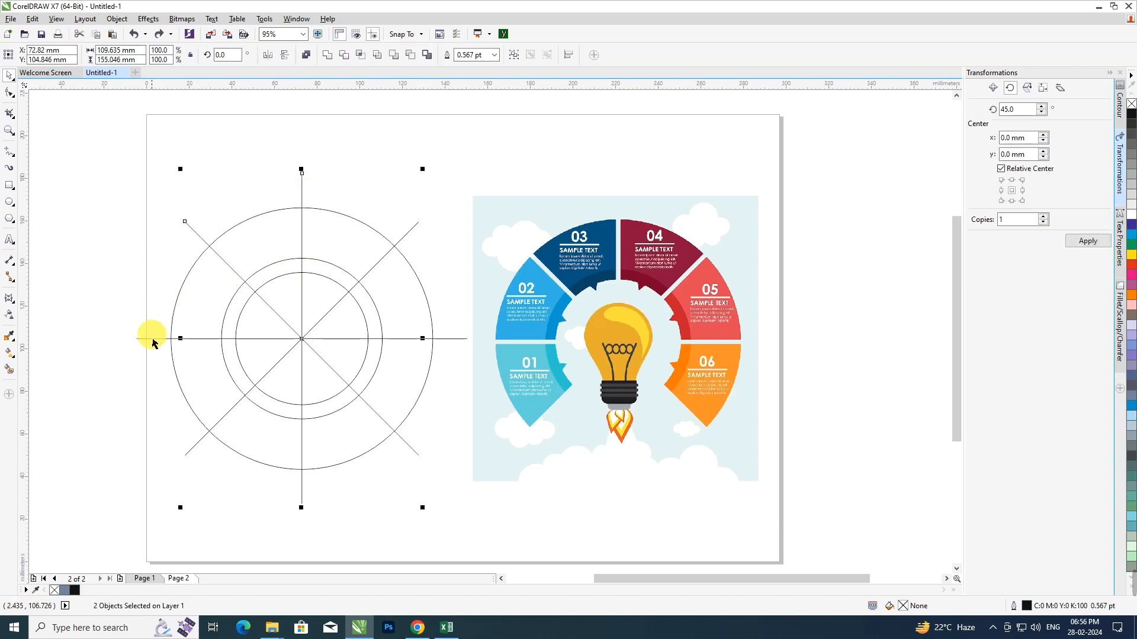
key("Delete")
key("ctrl+z")
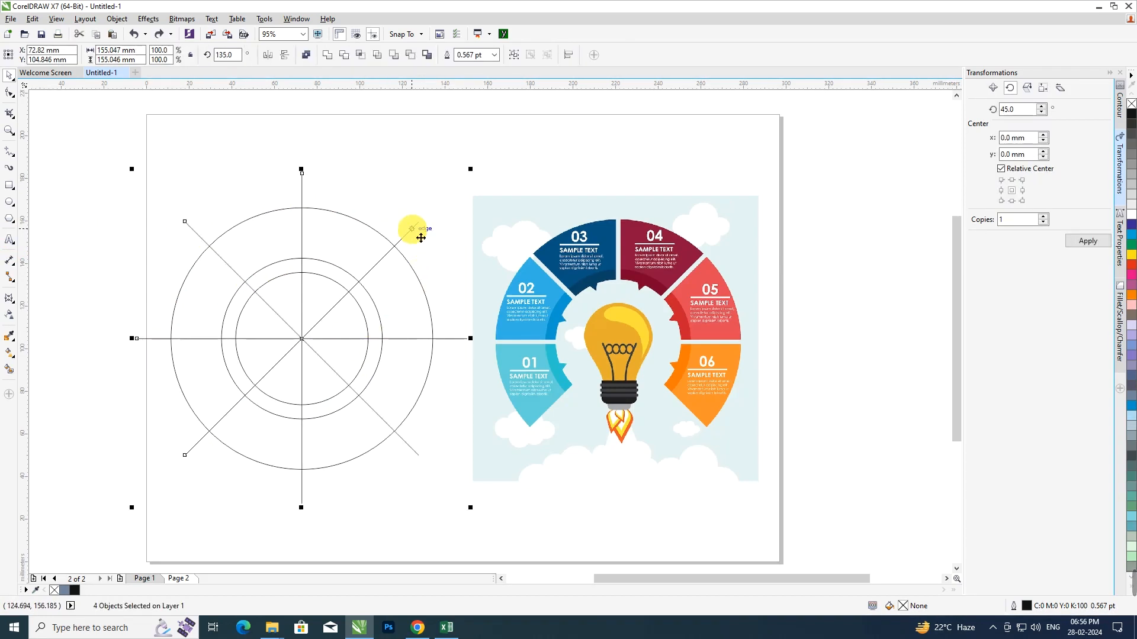
key("Delete")
key("ctrl+z")
key("F12")
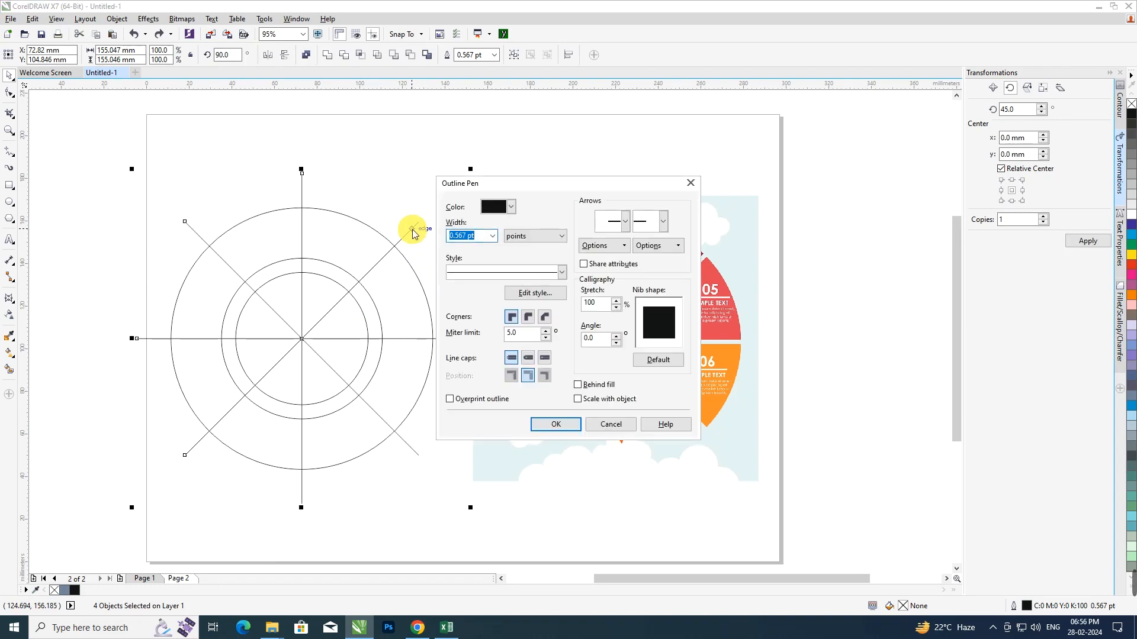
type("5")
key("Return")
Set the four lines' outline width to 8 pt and convert their outlines to objects.
key("F12")
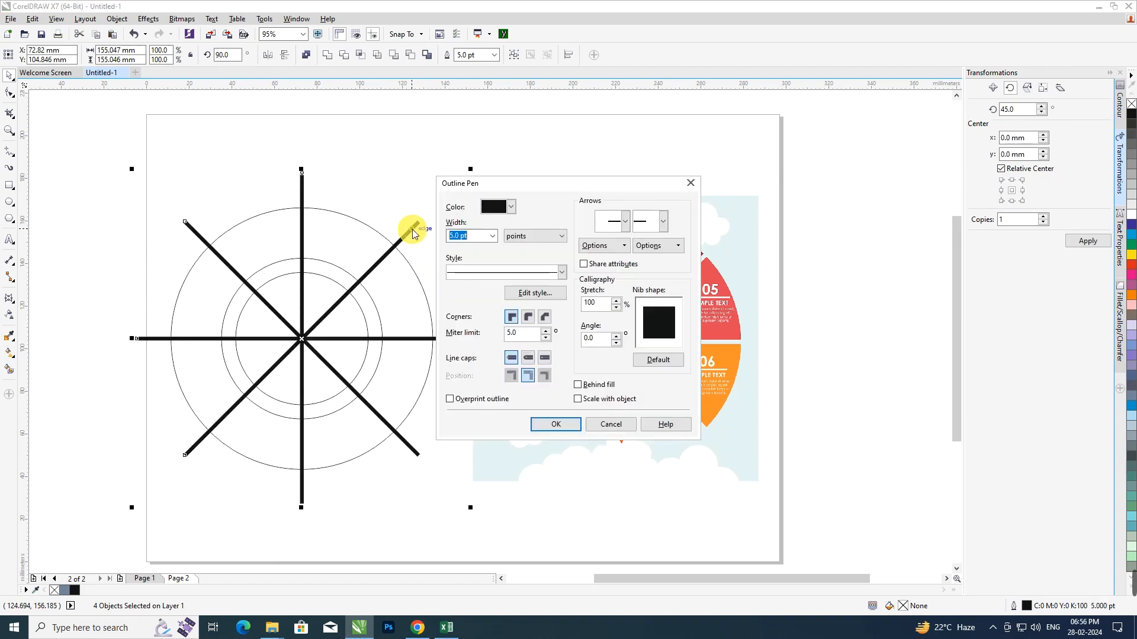
type("8")
key("Return")
scroll(217, 256, "up", 1)
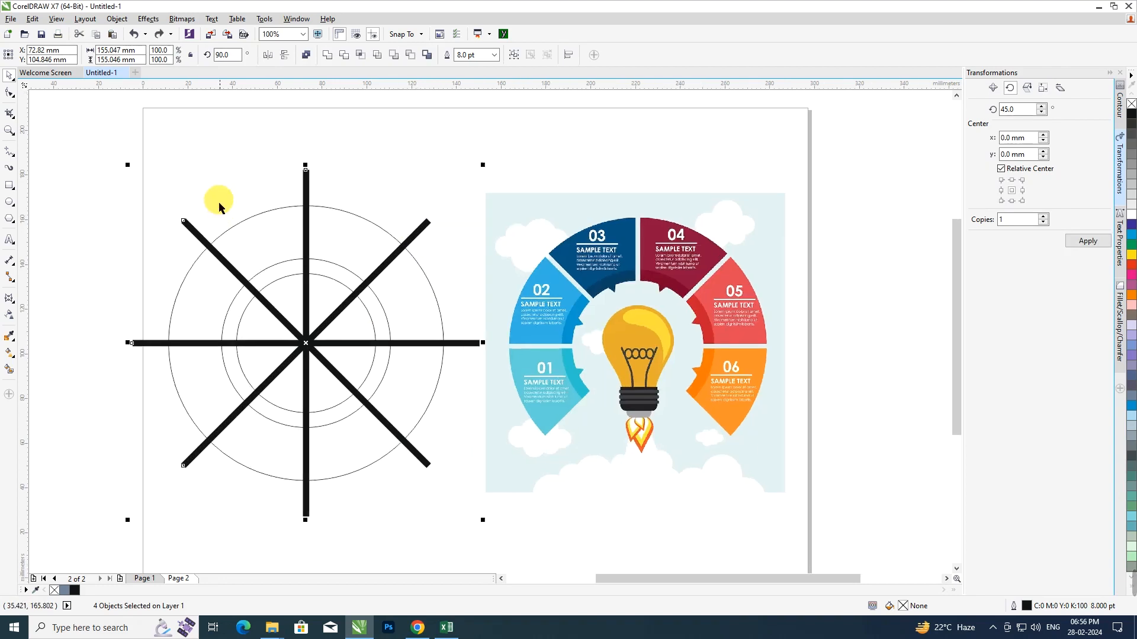
left_click(117, 22)
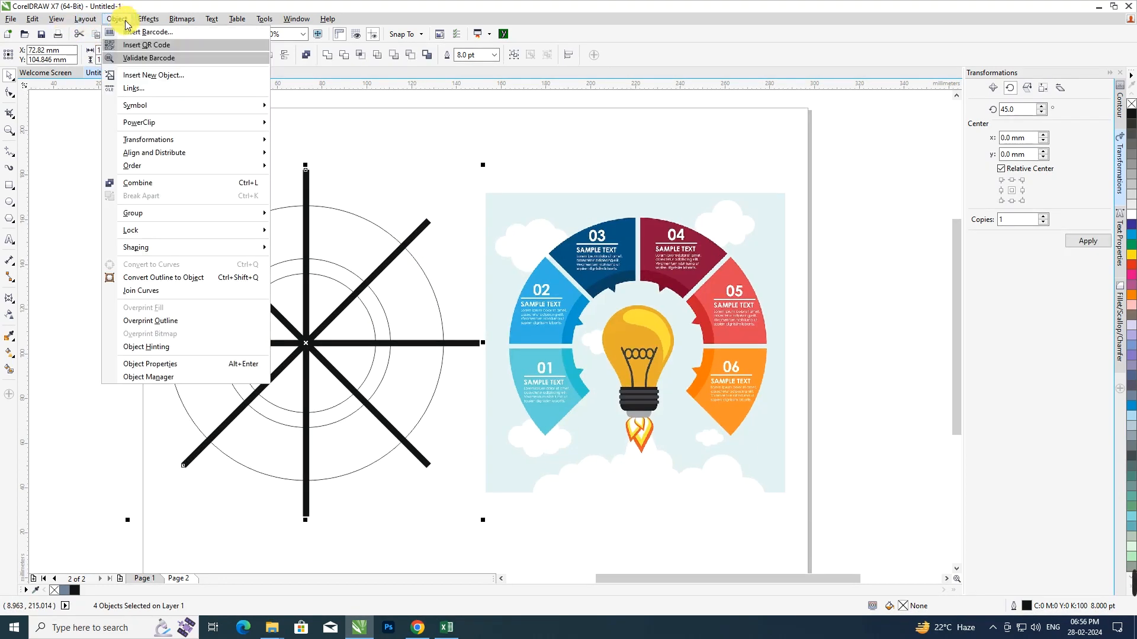
left_click(254, 279)
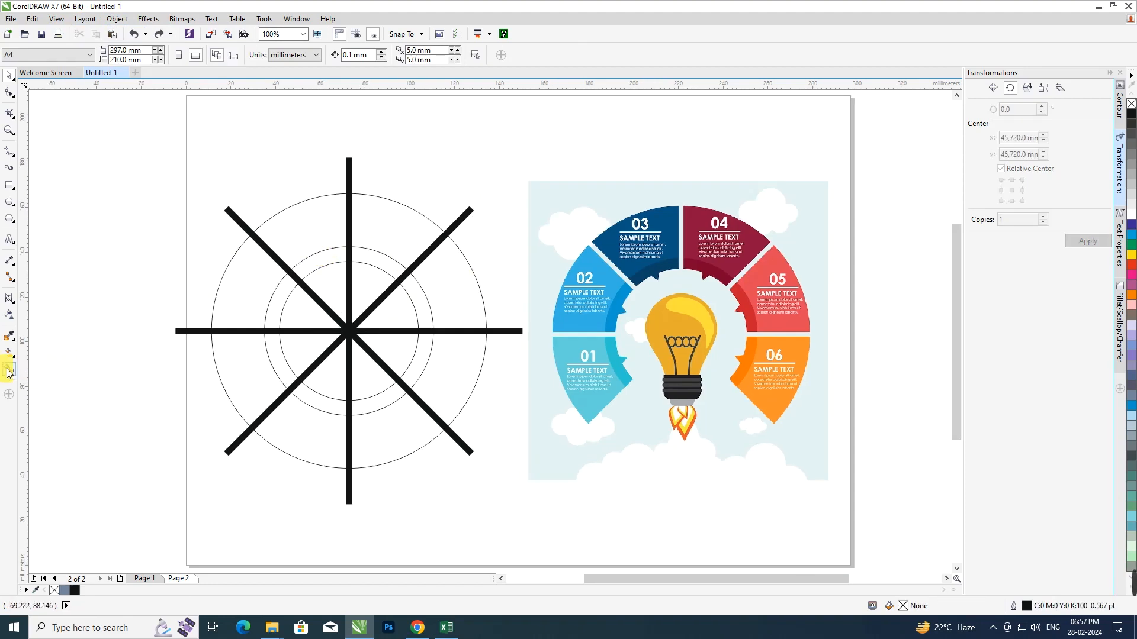
Smart Fill the inner and outer ring segments between the bars in blue-grey, leaving out the two bottom sectors.
left_click(8, 371)
mouse_move(233, 269)
left_mouse_down()
mouse_move(318, 239)
mouse_move(425, 241)
mouse_move(455, 296)
mouse_move(457, 377)
mouse_move(354, 400)
mouse_move(249, 395)
mouse_move(292, 327)
mouse_move(284, 311)
mouse_move(318, 272)
mouse_move(383, 267)
mouse_move(424, 301)
mouse_move(426, 363)
mouse_move(291, 364)
left_mouse_up()
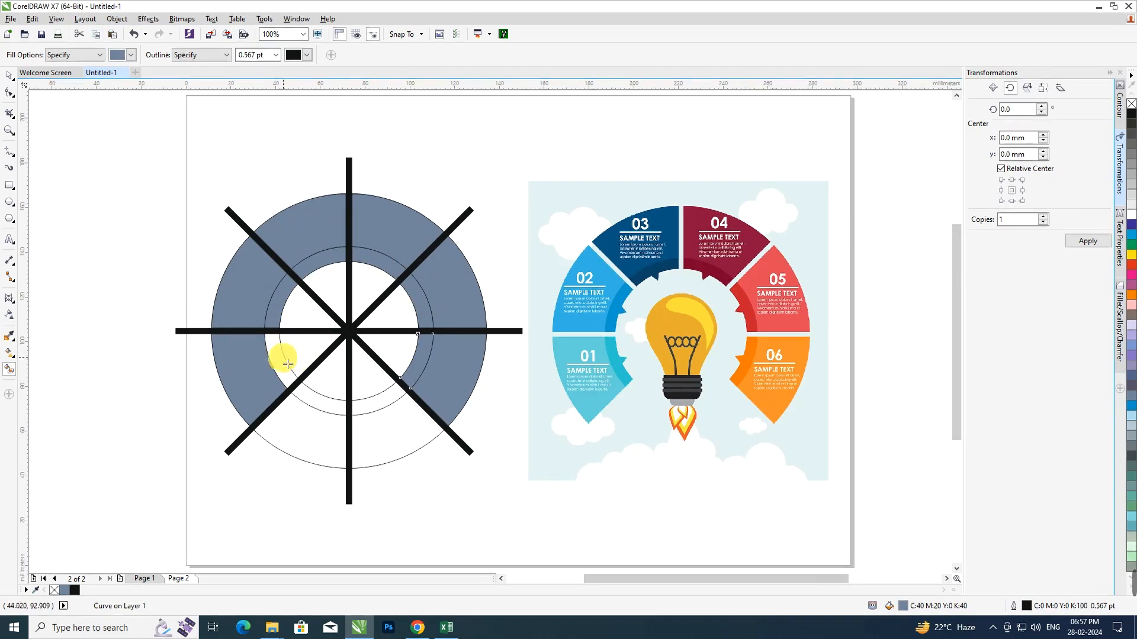
key("space")
Delete the four black bars crossing the ring.
left_click(336, 332)
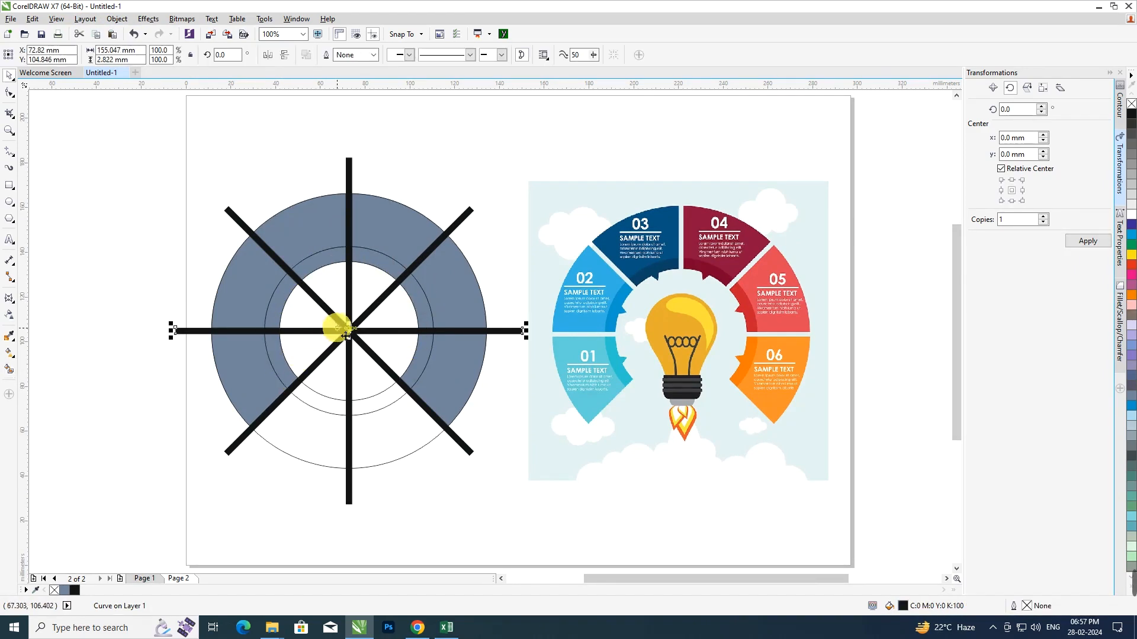
key("Delete")
left_click(345, 333)
key("Delete")
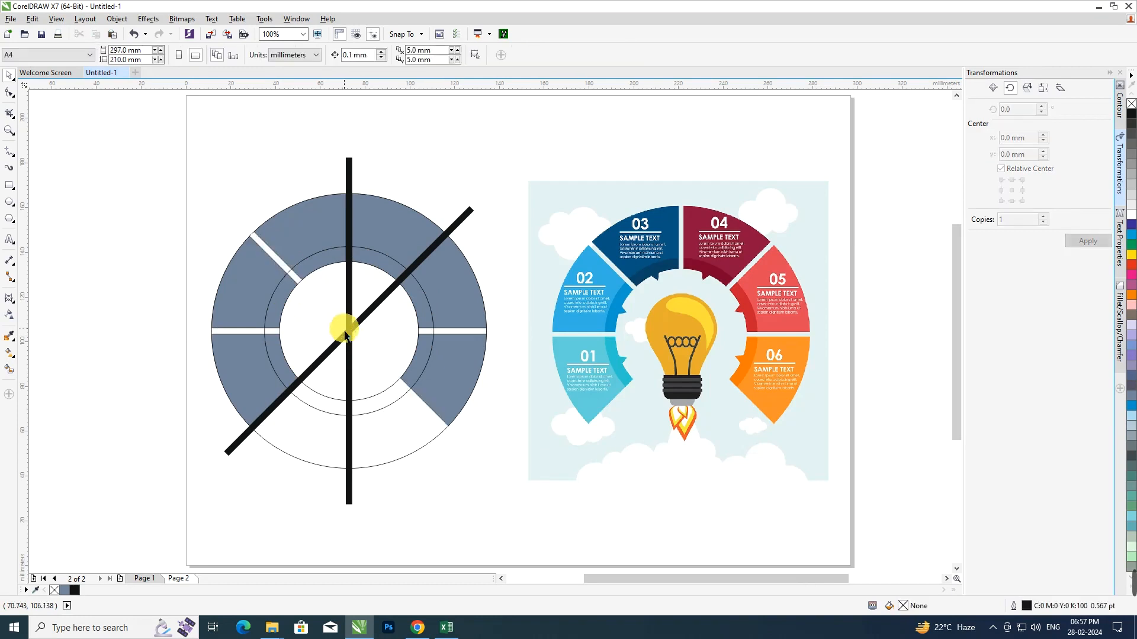
left_click(367, 327)
key("Delete")
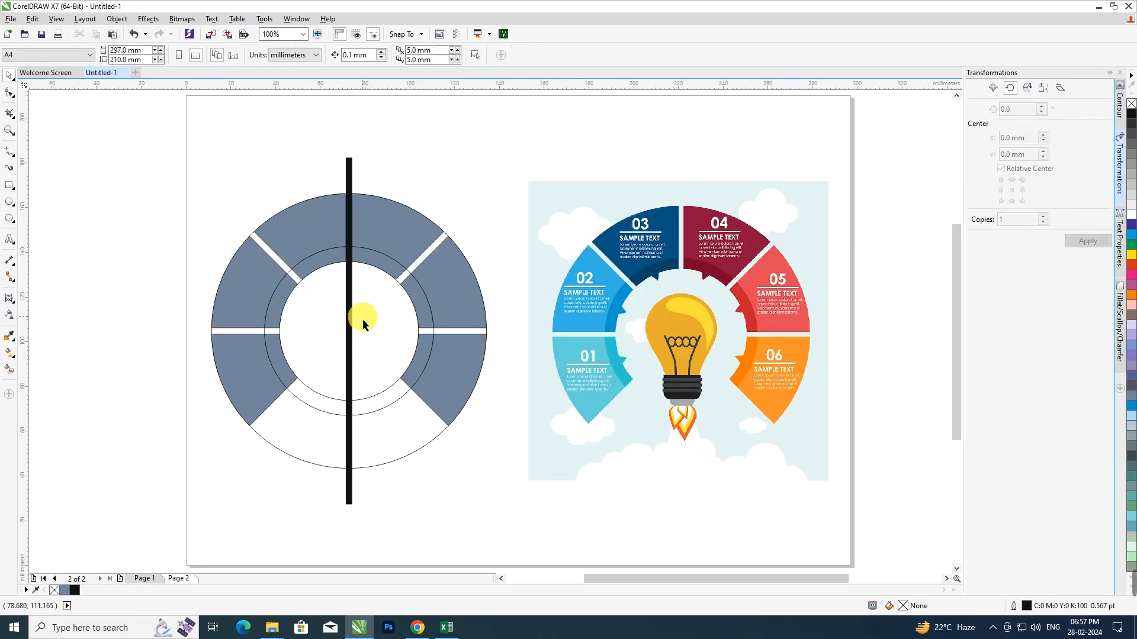
scroll(353, 264, "up", 1)
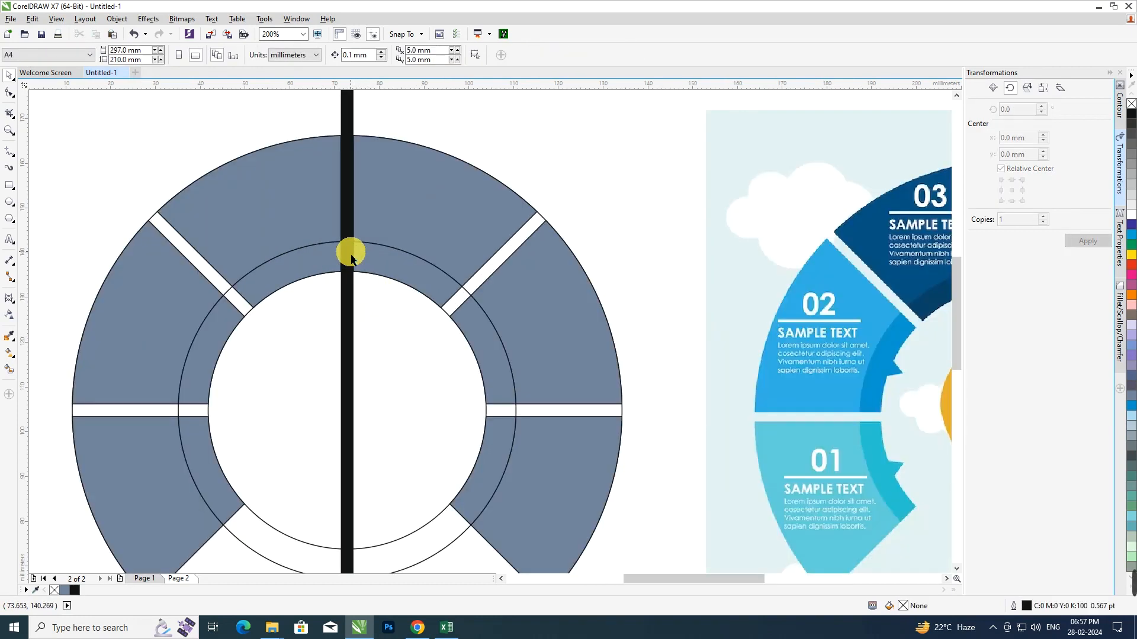
left_click(350, 259)
key("Delete")
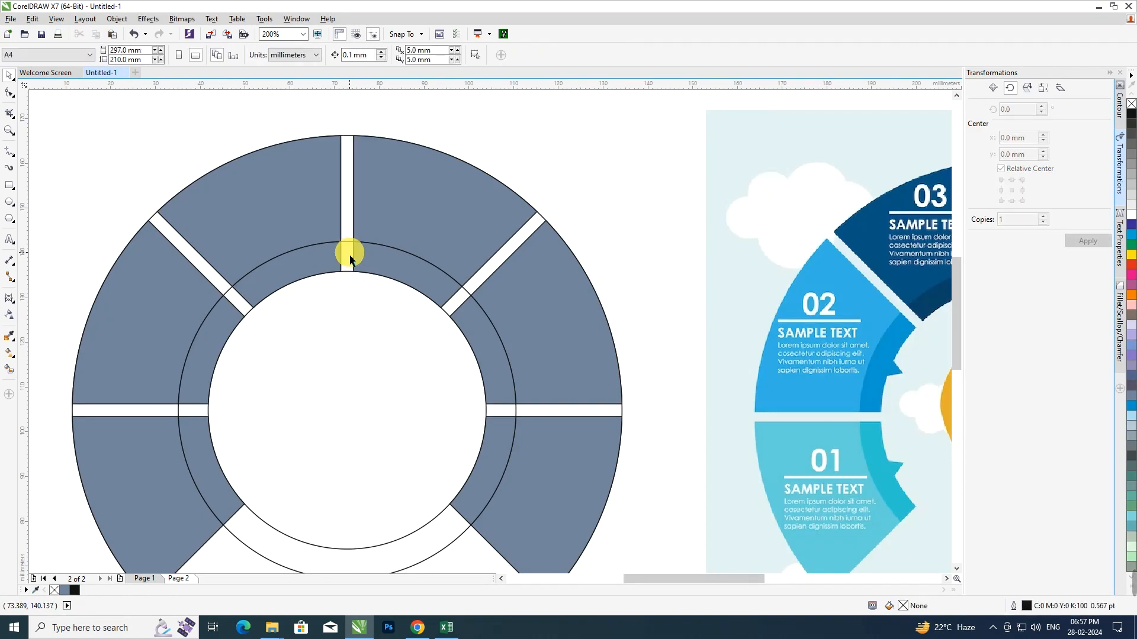
Draw a triangle about 4.4 mm wide and 3.8 mm high inside the ring and flip it to point downward.
left_click(9, 220)
scroll(354, 286, "up", 2)
left_click_drag(311, 296, 358, 322)
left_click_drag(328, 259, 315, 392)
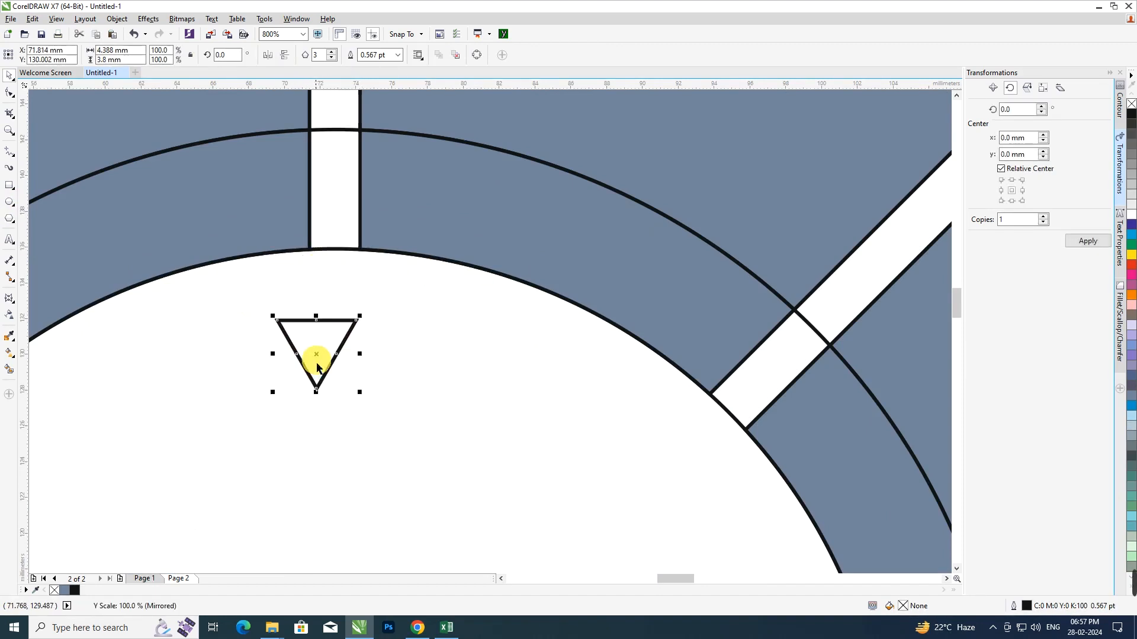
Position the triangle on the ring's inner edge at the top gap, slightly overlapping it and centred horizontally on the circles.
left_click_drag(341, 318, 358, 235)
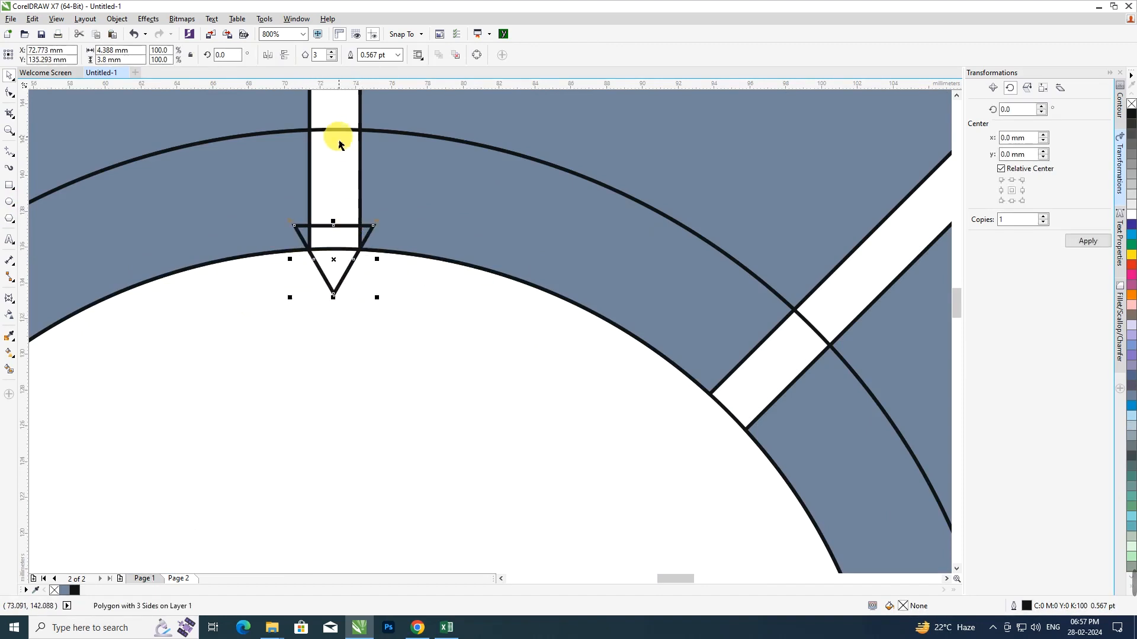
left_click(335, 128, "shift")
left_click(374, 312)
scroll(364, 274, "down", 1)
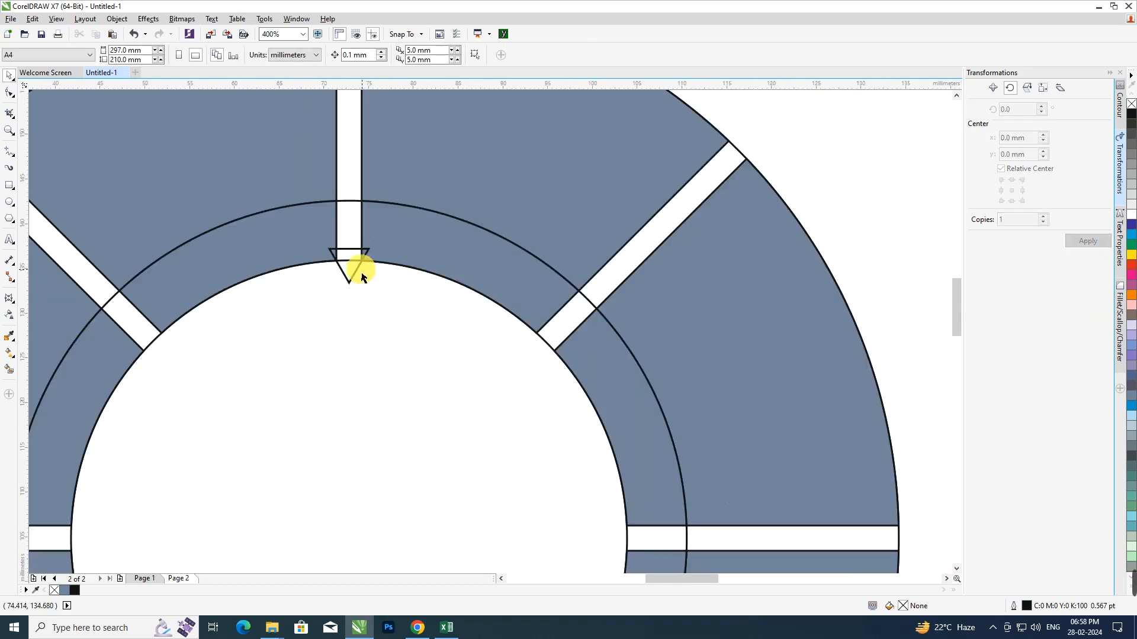
scroll(353, 258, "down", 1)
scroll(308, 279, "up", 2)
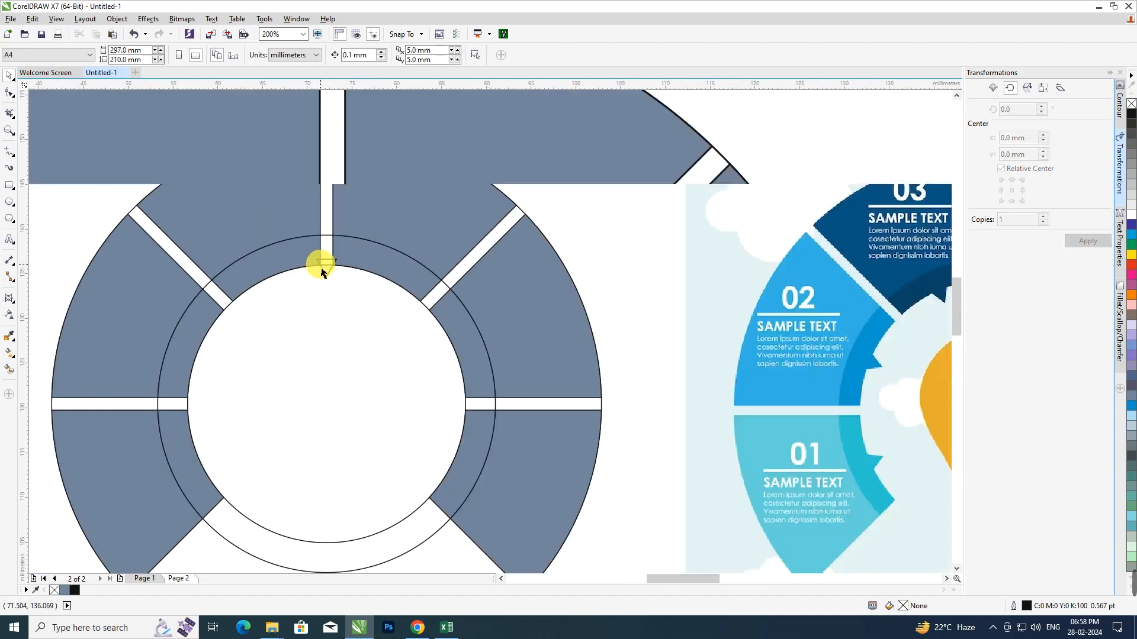
left_click_drag(335, 246, 345, 270)
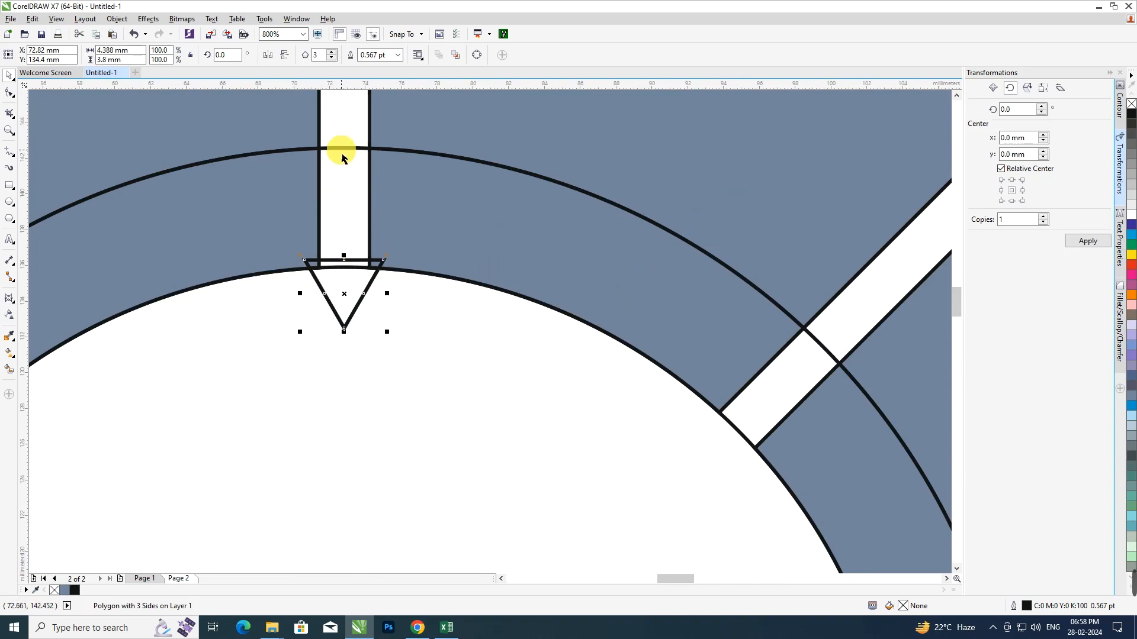
Move the triangle's rotation centre to the centre of the circles.
scroll(352, 355, "down", 2)
left_click_drag(325, 385, 395, 325)
scroll(393, 358, "down", 2)
scroll(377, 397, "up", 2)
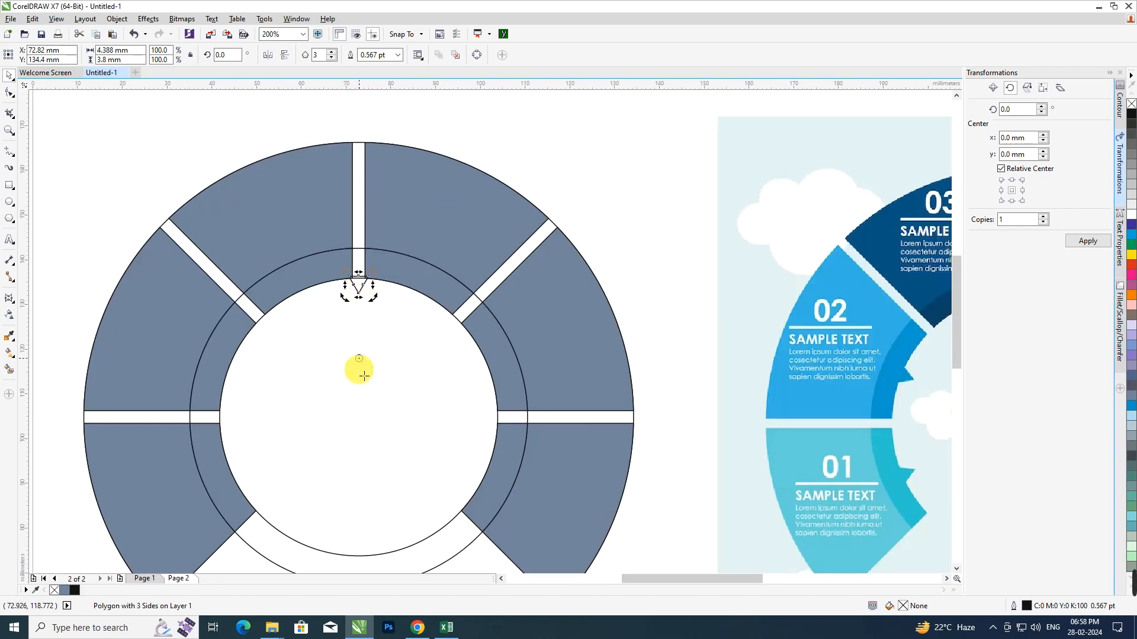
left_click(349, 332)
left_click_drag(348, 332, 404, 256)
Rotate a copy of the triangle about the circles' centre onto the middle of the adjacent upper-left segment and delete the original.
double_click(1010, 111)
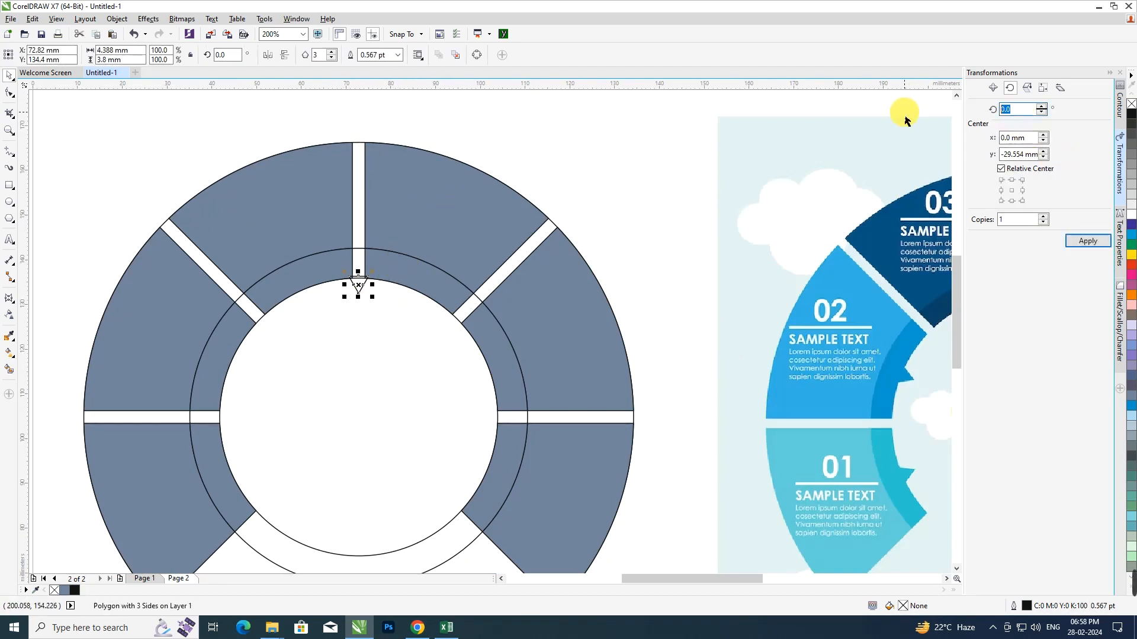
left_click_drag(374, 325, 354, 269)
key("Delete")
Repeat the triangle around the circles' centre in 45° steps until there are eight triangles along the inner edge.
left_click_drag(277, 339, 361, 271)
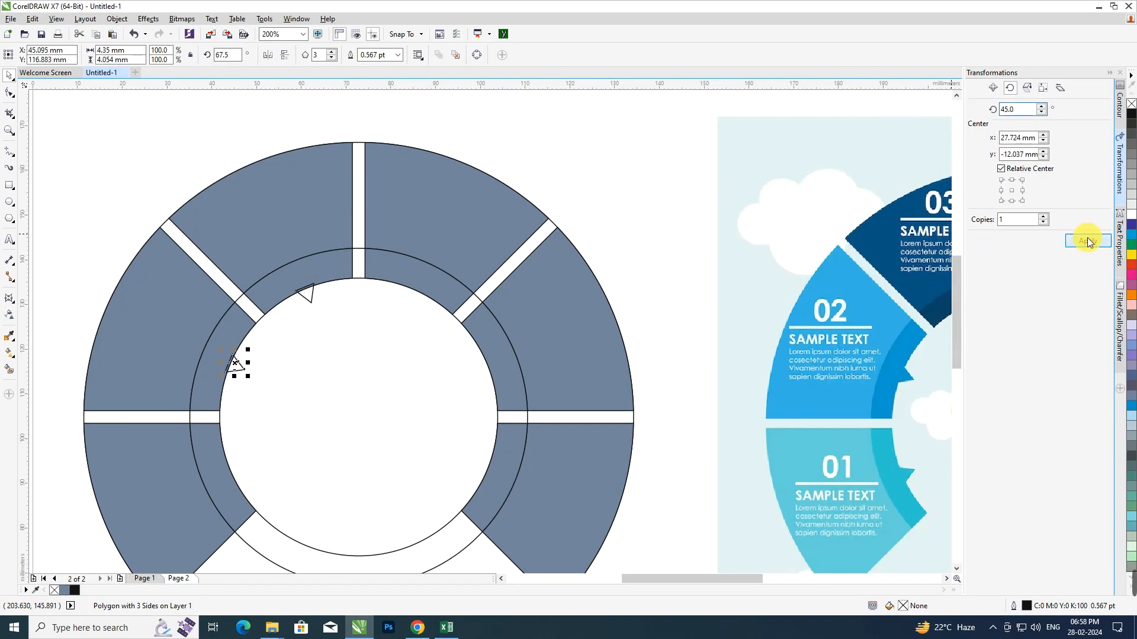
key("ctrl+r")
key("ctrl+r")
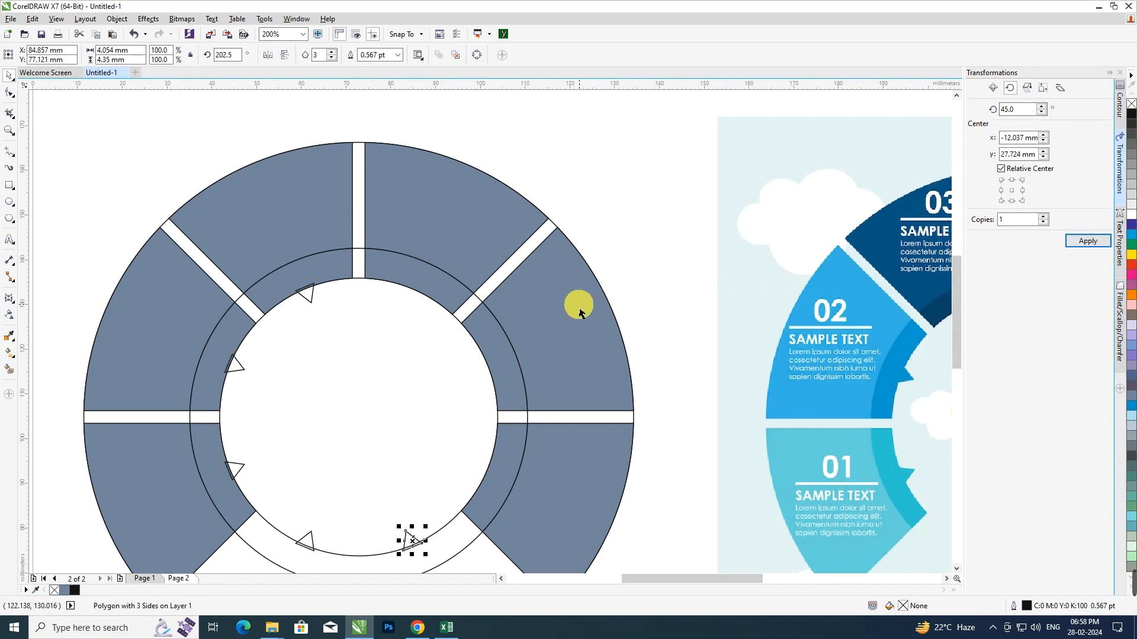
key("ctrl+r")
key("ctrl+r")
key("ctrl+r")
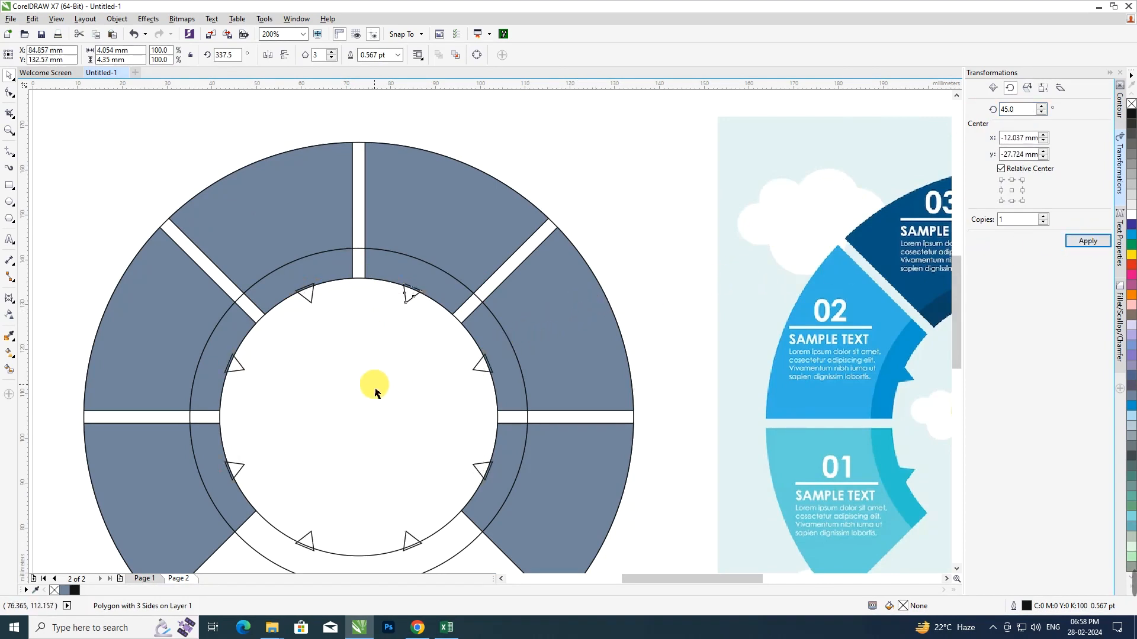
left_click(374, 390)
Delete the two bottom triangles and the two inner construction circles.
scroll(325, 415, "down", 2)
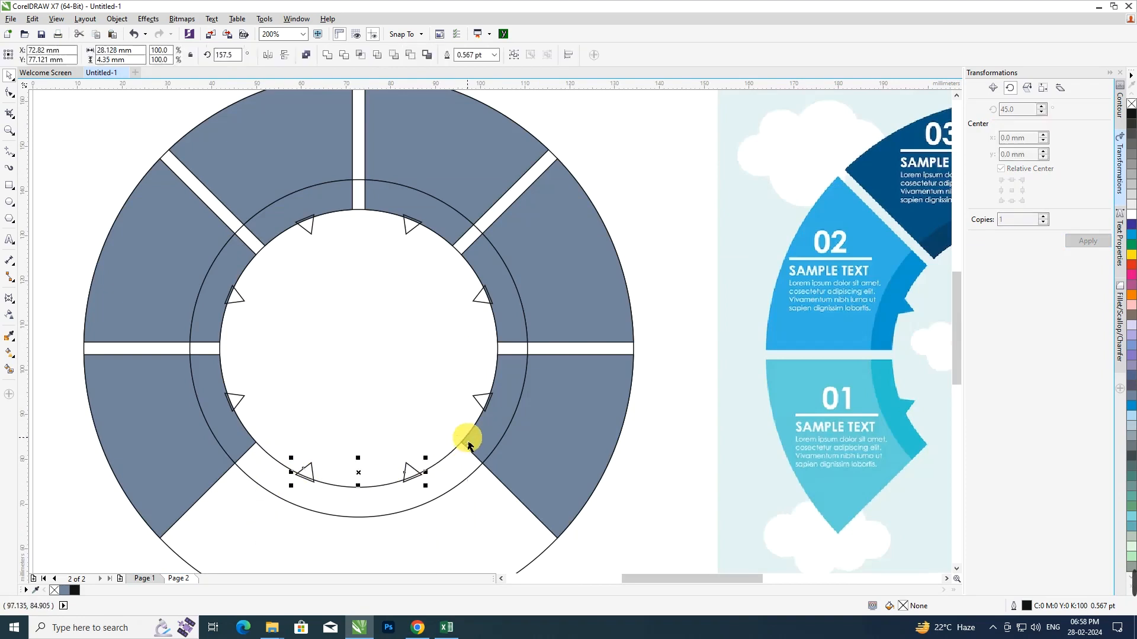
left_click(433, 479)
key("Delete")
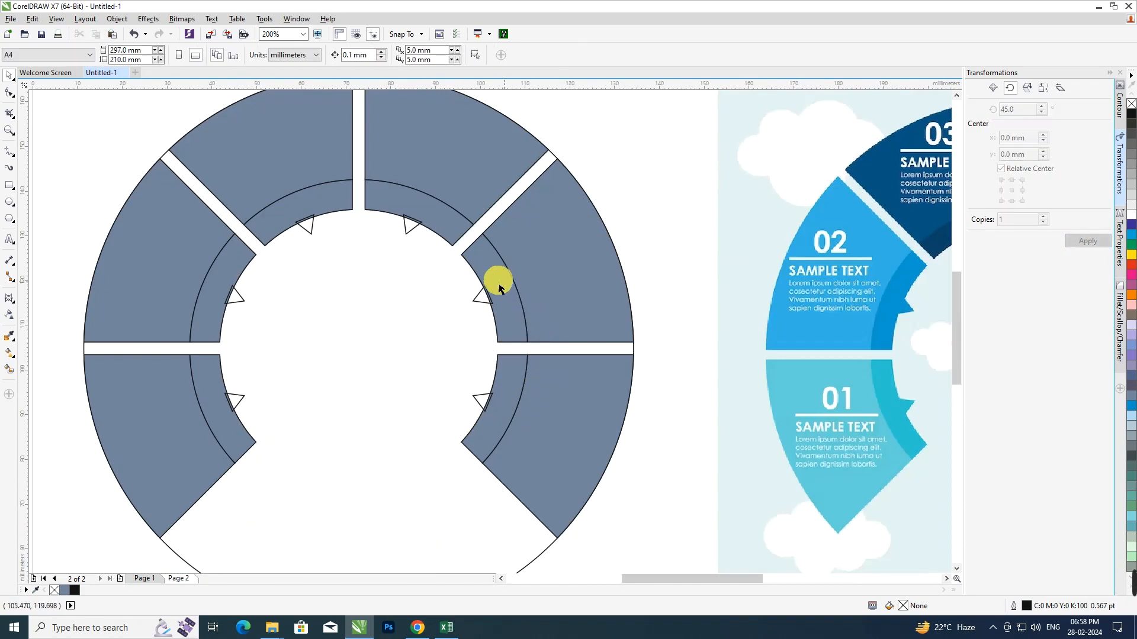
scroll(459, 278, "down", 2)
scroll(447, 256, "up", 2)
left_click(440, 259)
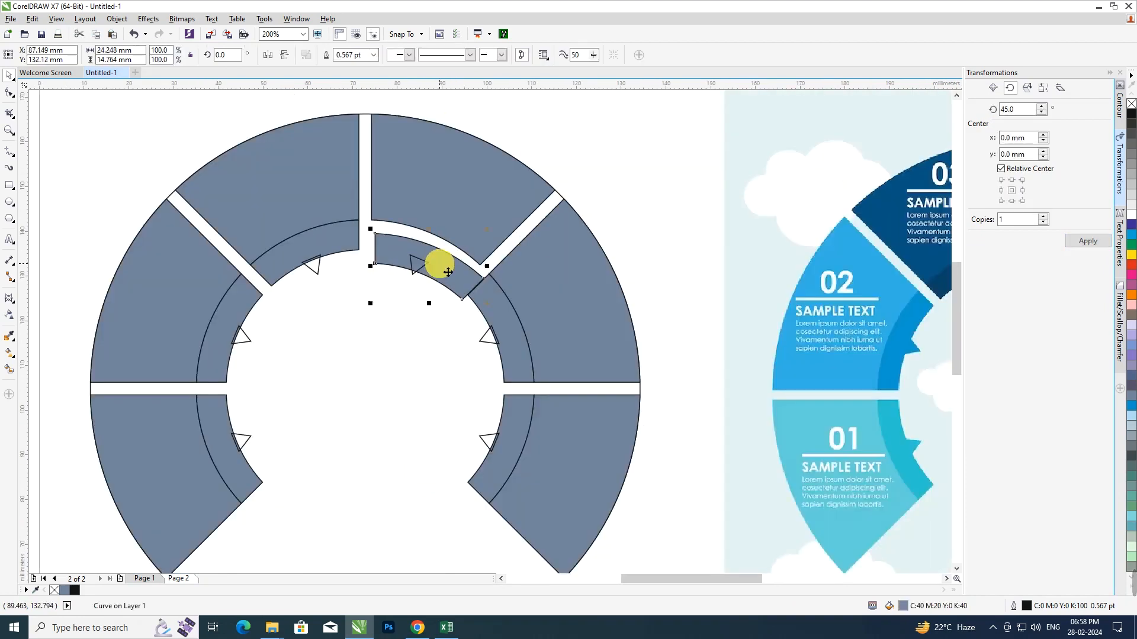
scroll(425, 263, "down", 2)
left_click(541, 191)
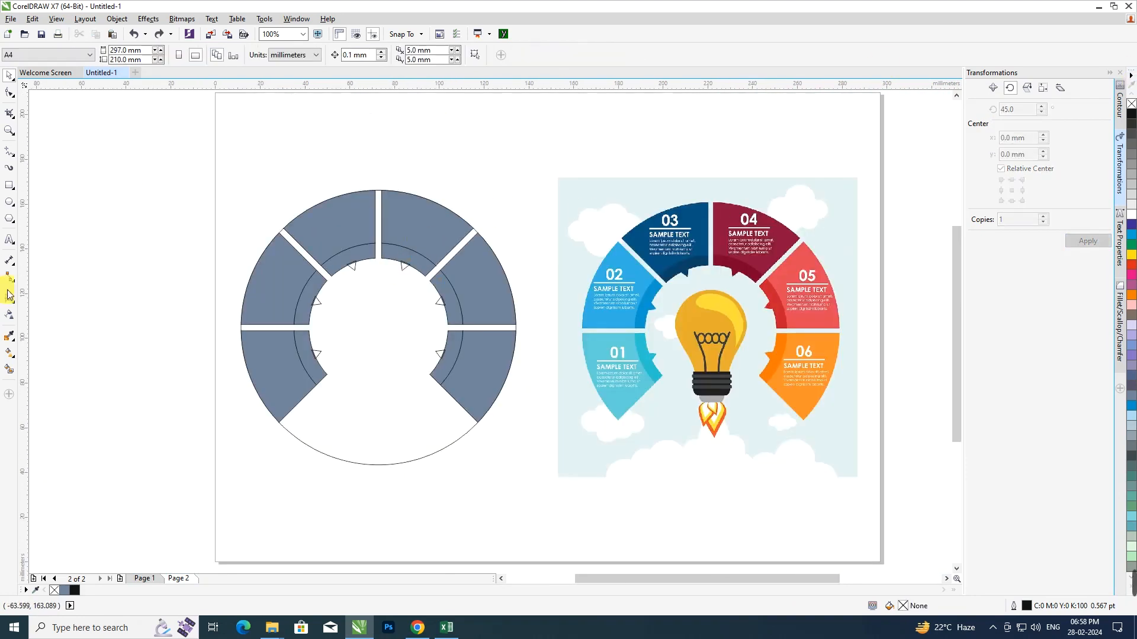
Fill the lower-left, upper-left and top-left outer segments with the teal, light blue and dark blue sampled from reference segments 01 to 03.
left_click(9, 336)
left_click(598, 354)
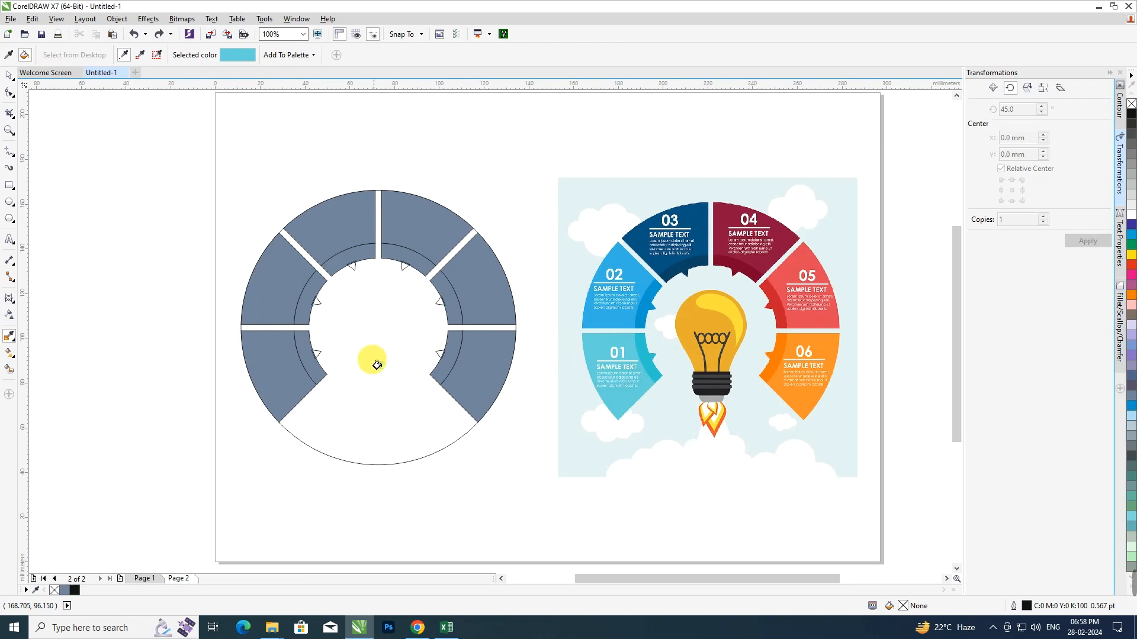
left_click(291, 358)
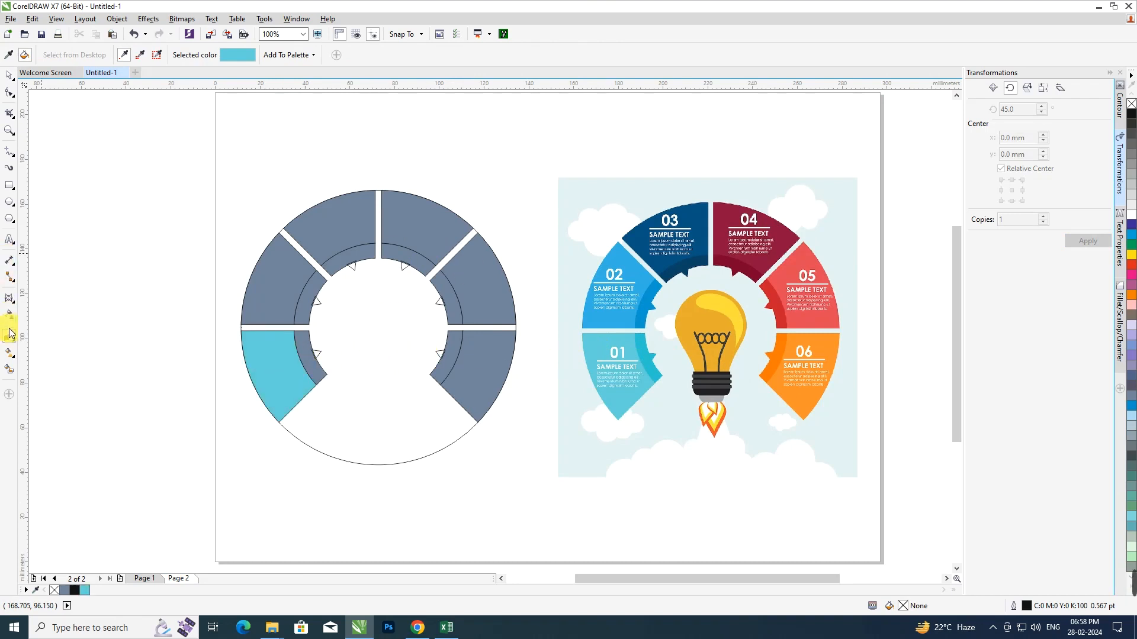
left_click(602, 312)
left_click(289, 282)
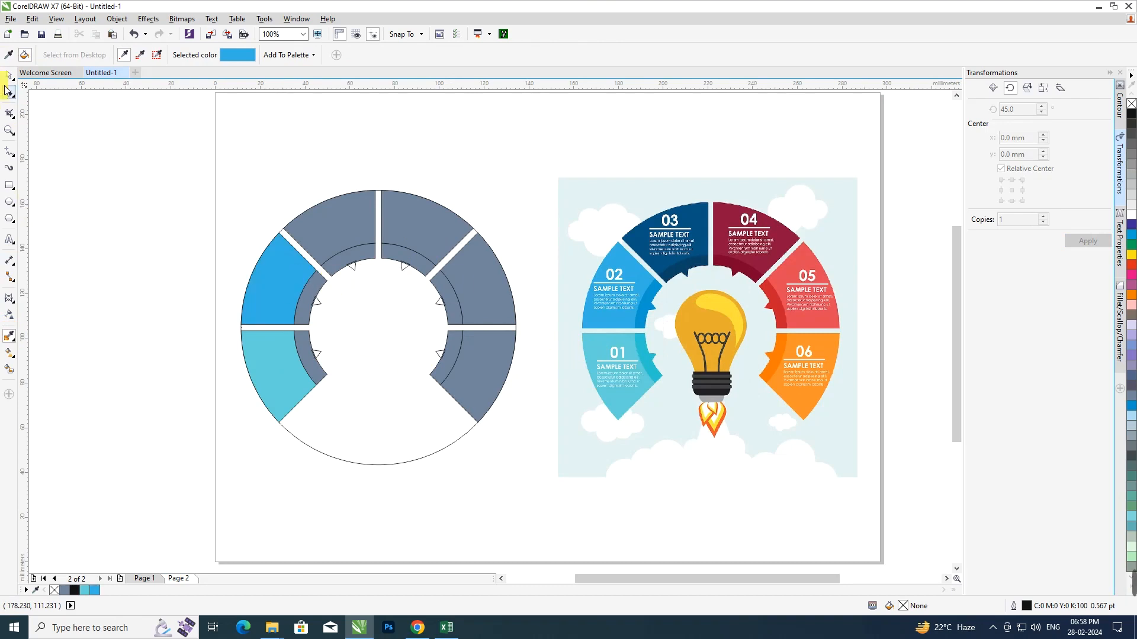
left_click(692, 266)
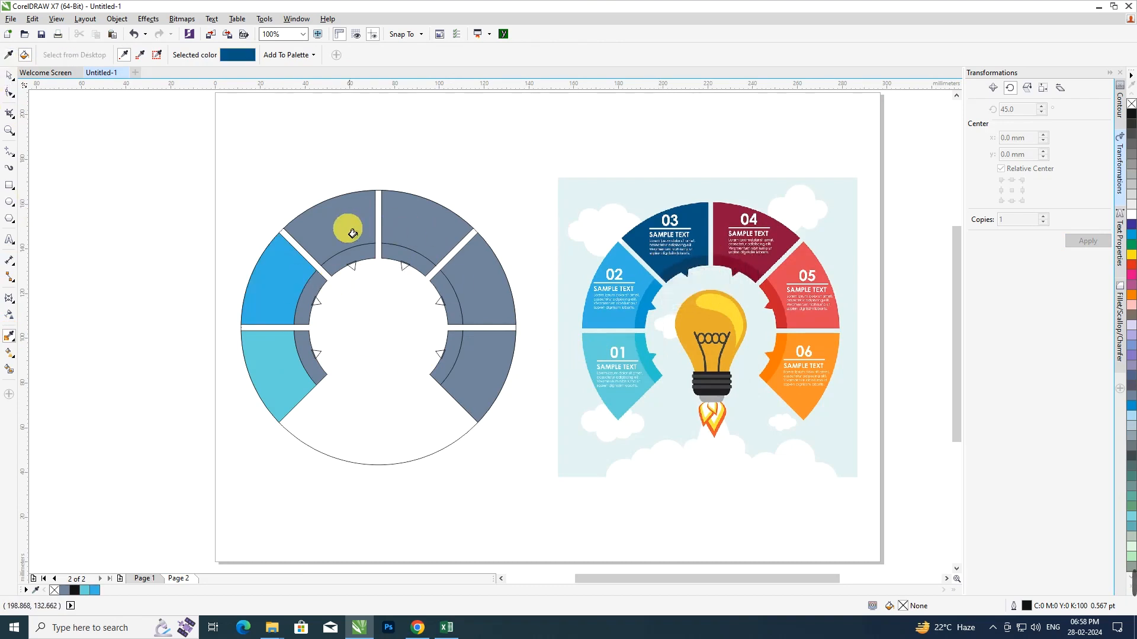
left_click(325, 235)
Fill the top-right, upper-right and lower-right outer segments with the maroon, coral red and orange sampled from reference segments 04 to 06.
left_click(26, 56)
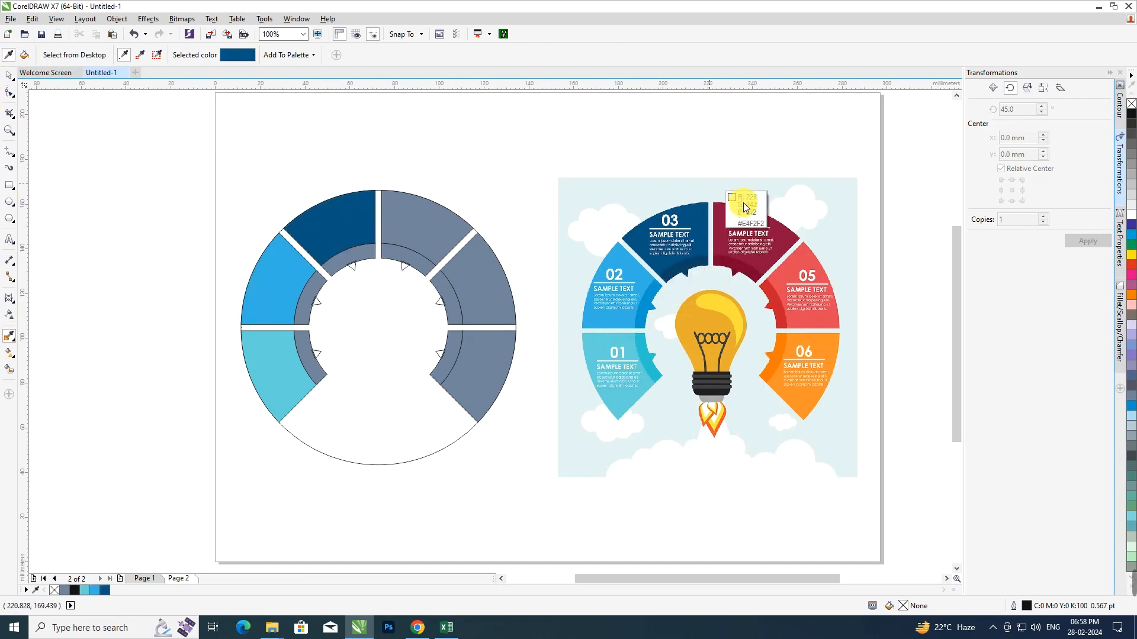
left_click(723, 225)
left_click(392, 229)
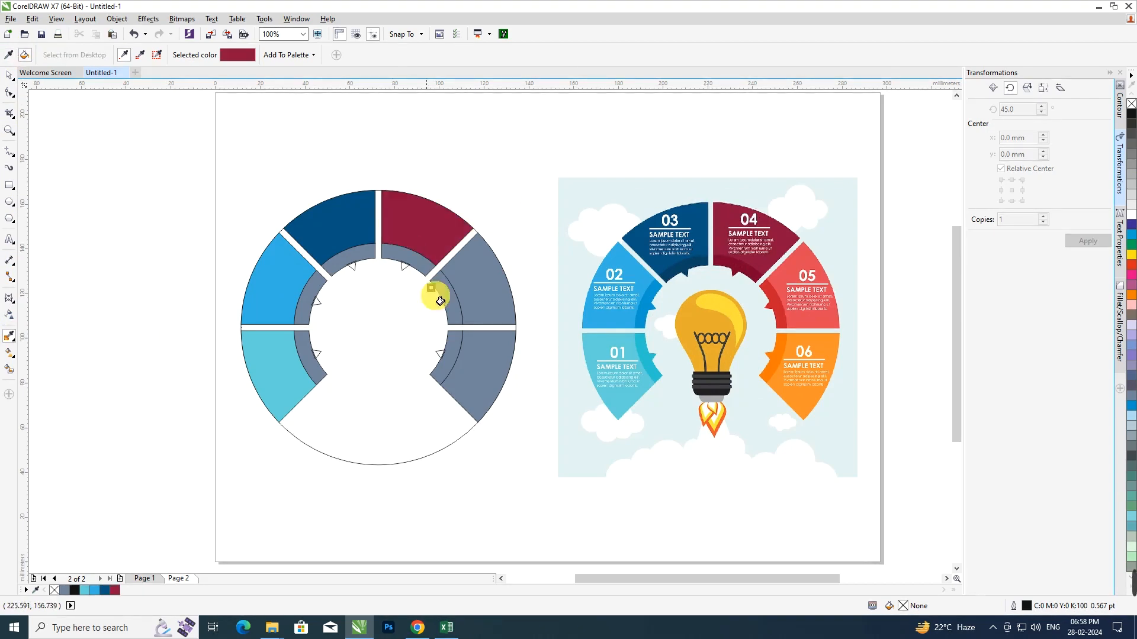
left_click(808, 278)
left_click(478, 267)
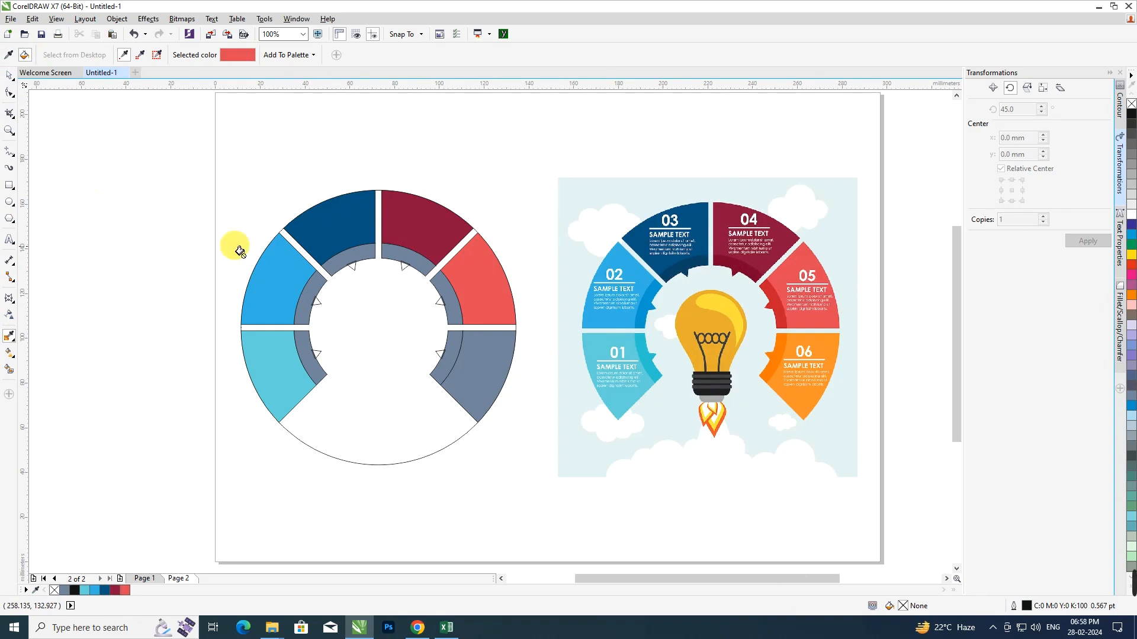
left_click(11, 56)
left_click(840, 355)
left_click(485, 366)
Fill the inner bands of the three left segments with the darker teal, blue and navy sampled from the reference's inner bands.
scroll(429, 272, "up", 2)
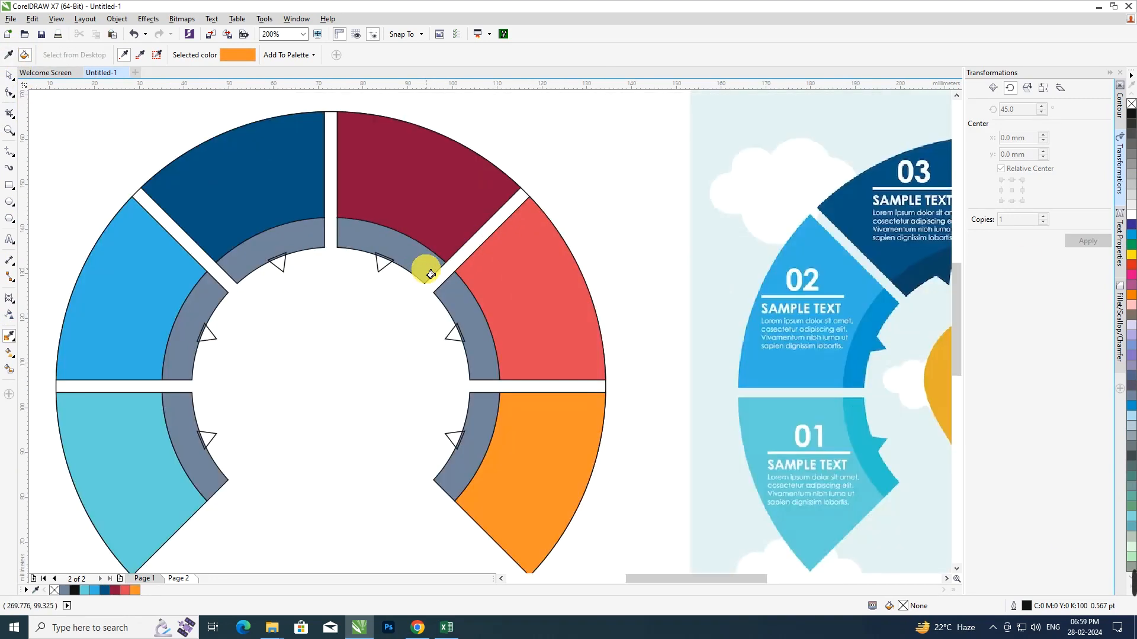
key("space")
key("space")
scroll(426, 290, "down", 2)
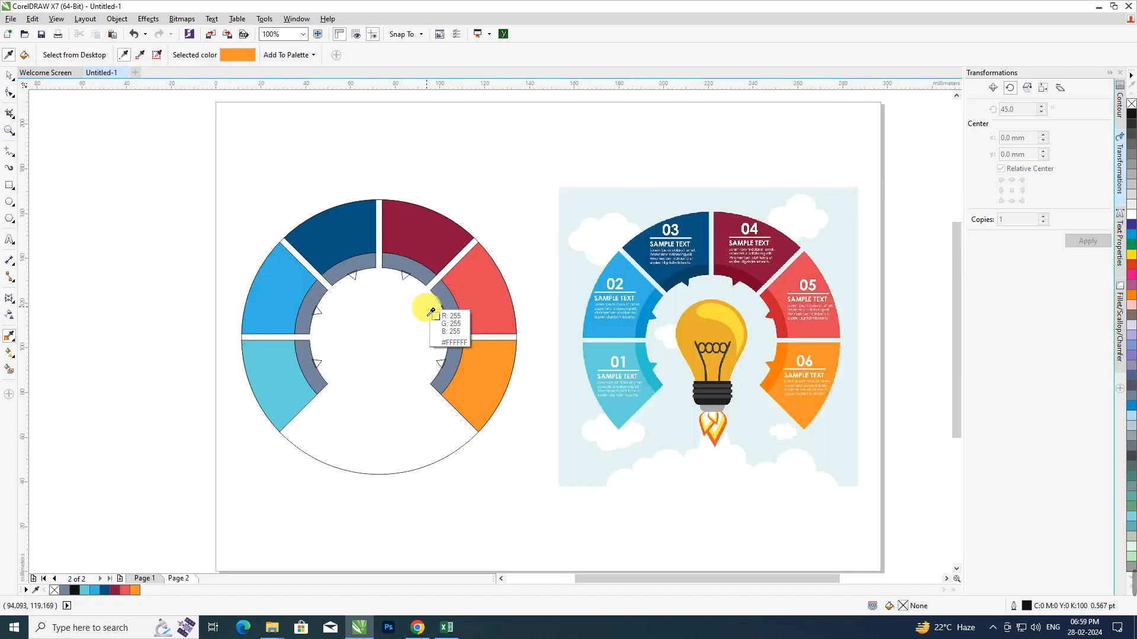
key("space")
key("z")
left_click_drag(236, 190, 922, 529)
key("space")
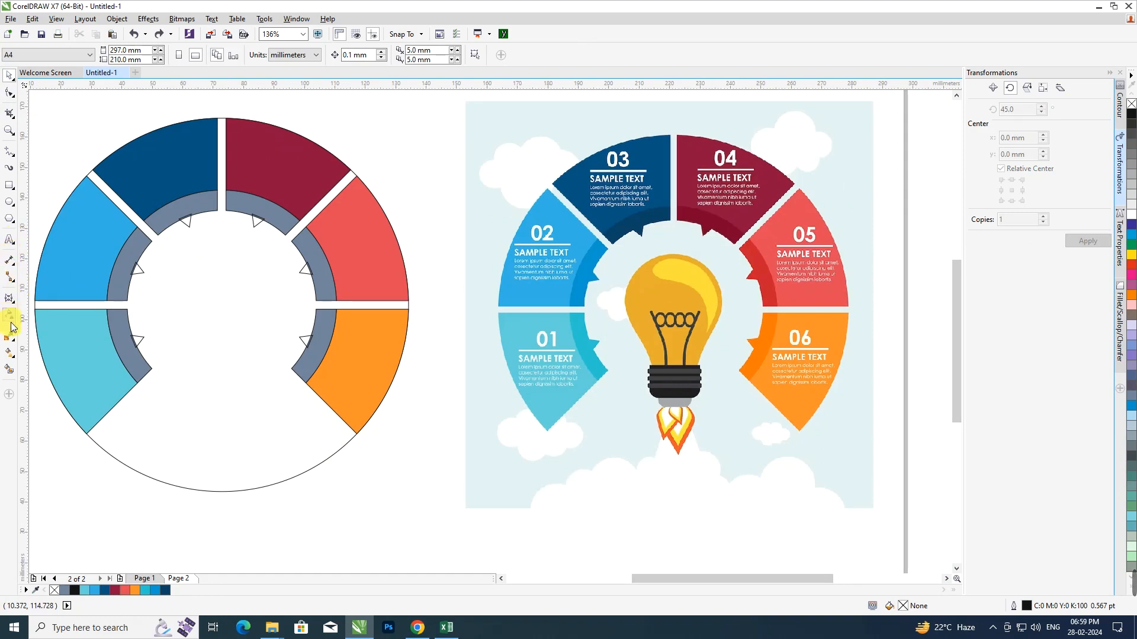
left_click(11, 319)
left_click(590, 332)
left_click(132, 342)
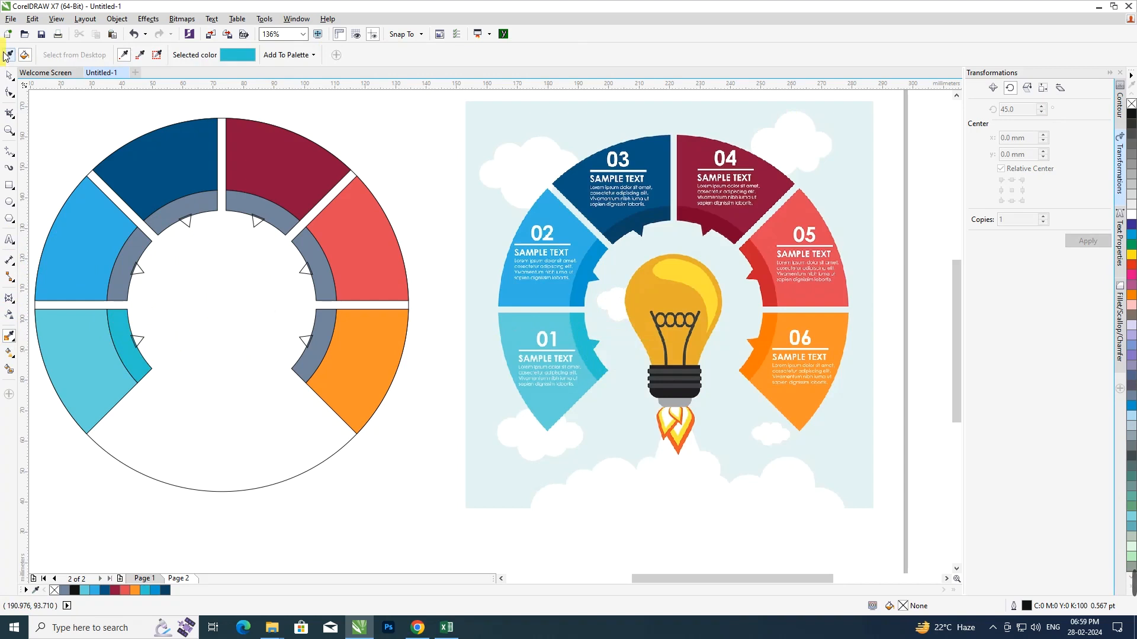
left_click(584, 261)
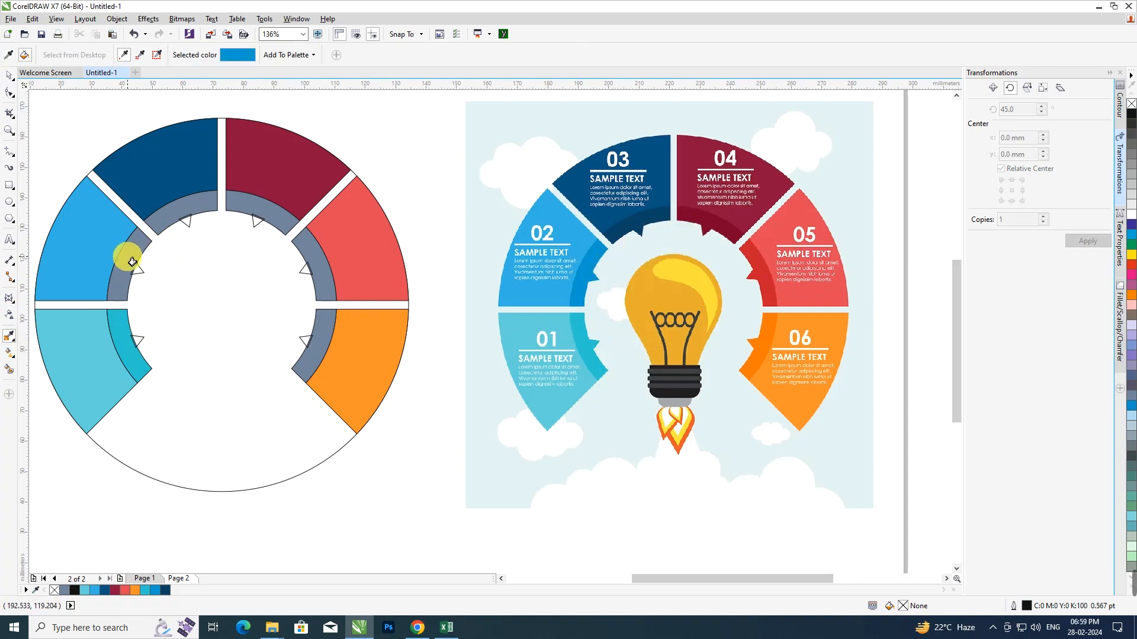
left_click(637, 214)
left_click(191, 208)
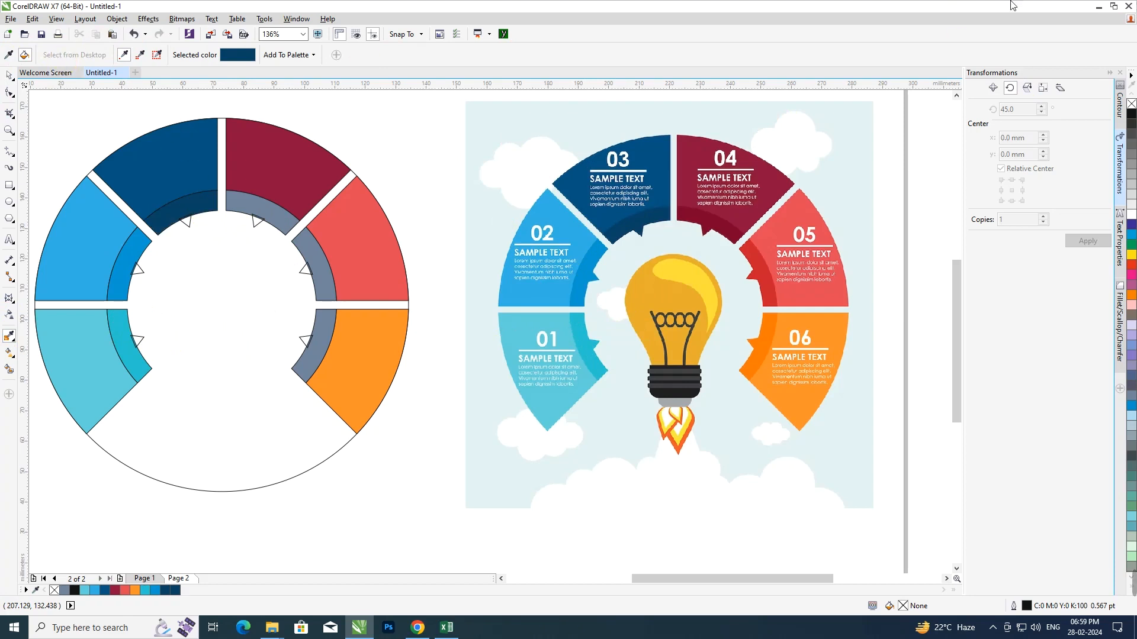
Fill the inner bands of the three right segments with the dark maroon, red and deep orange sampled from the reference's inner bands.
left_click(710, 223)
left_click(289, 217)
left_click(9, 55)
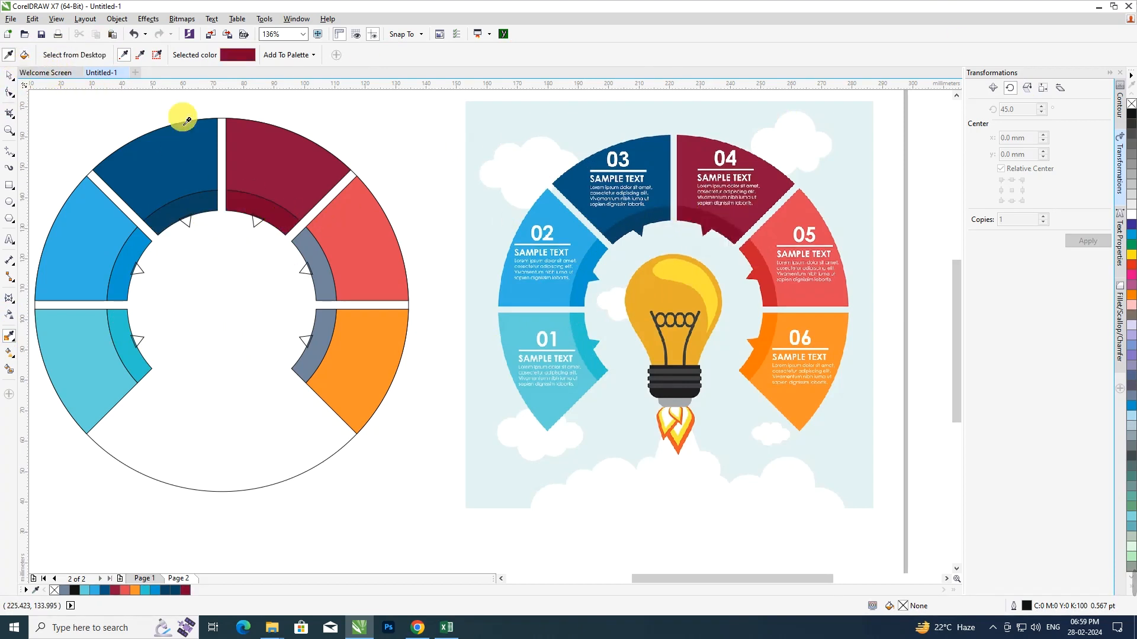
left_click(758, 277)
left_click(318, 256)
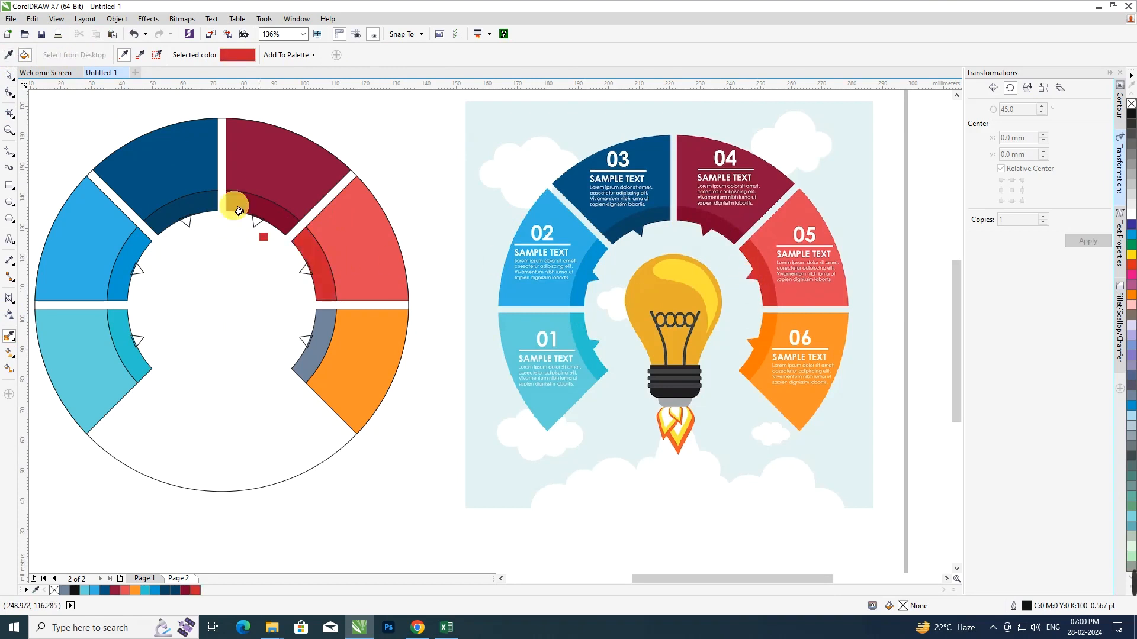
left_click(790, 352)
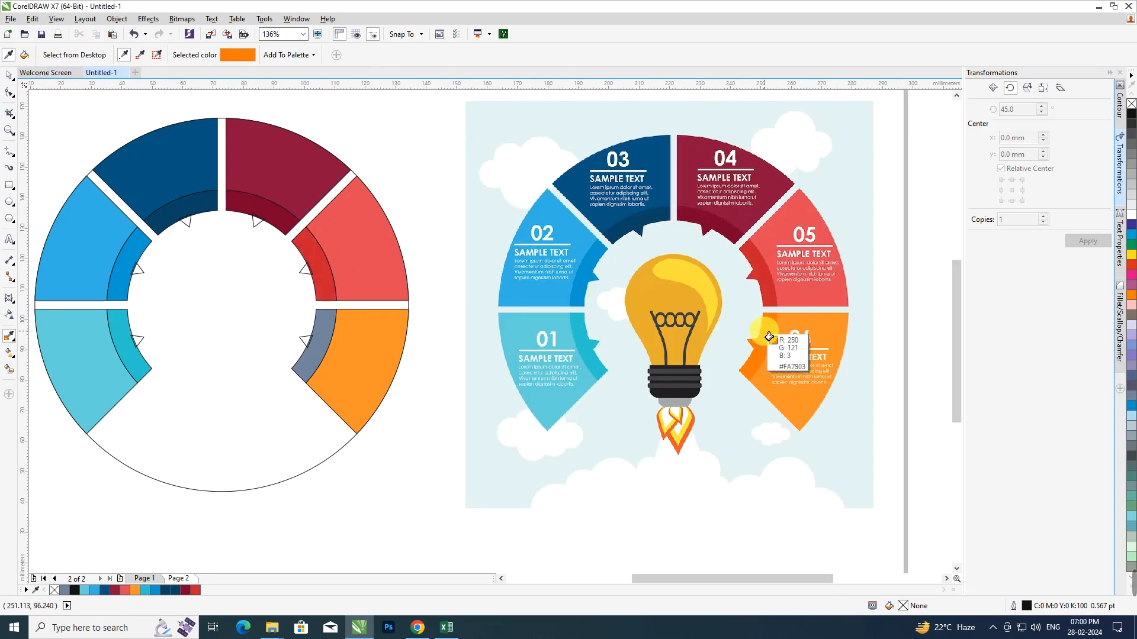
left_click(327, 329)
key("space")
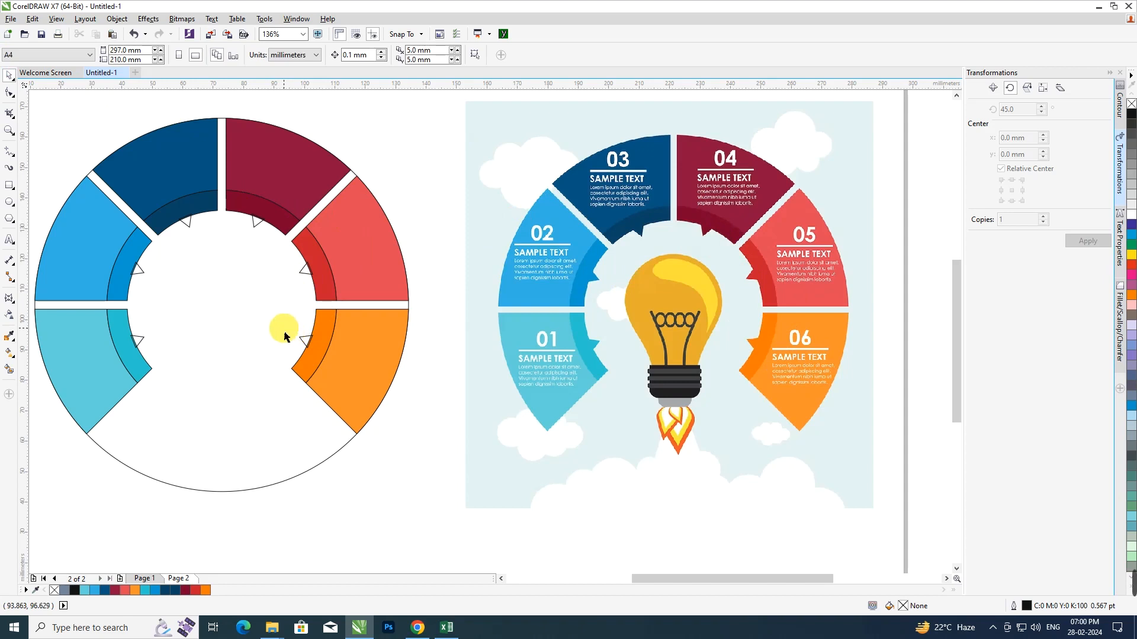
Weld each of the three right-hand triangles to its orange, red or dark maroon inner band.
left_click(306, 343)
left_click(329, 328, "shift")
left_click(329, 58)
left_click_drag(249, 311, 329, 256)
left_click(320, 251, "shift")
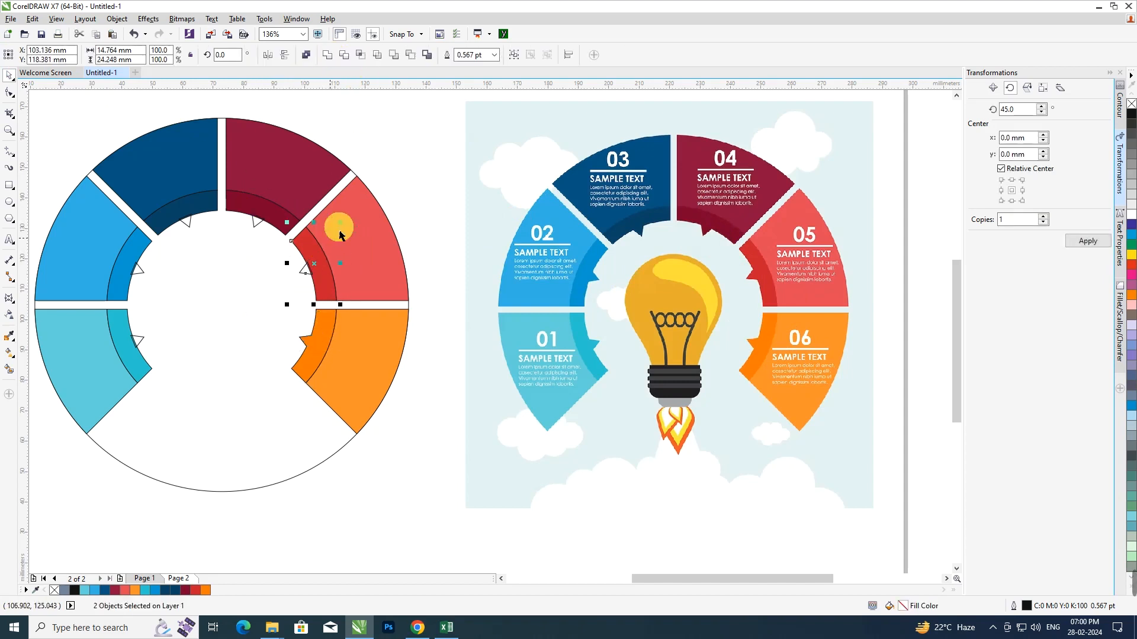
left_click(326, 57)
left_click_drag(217, 267, 278, 218)
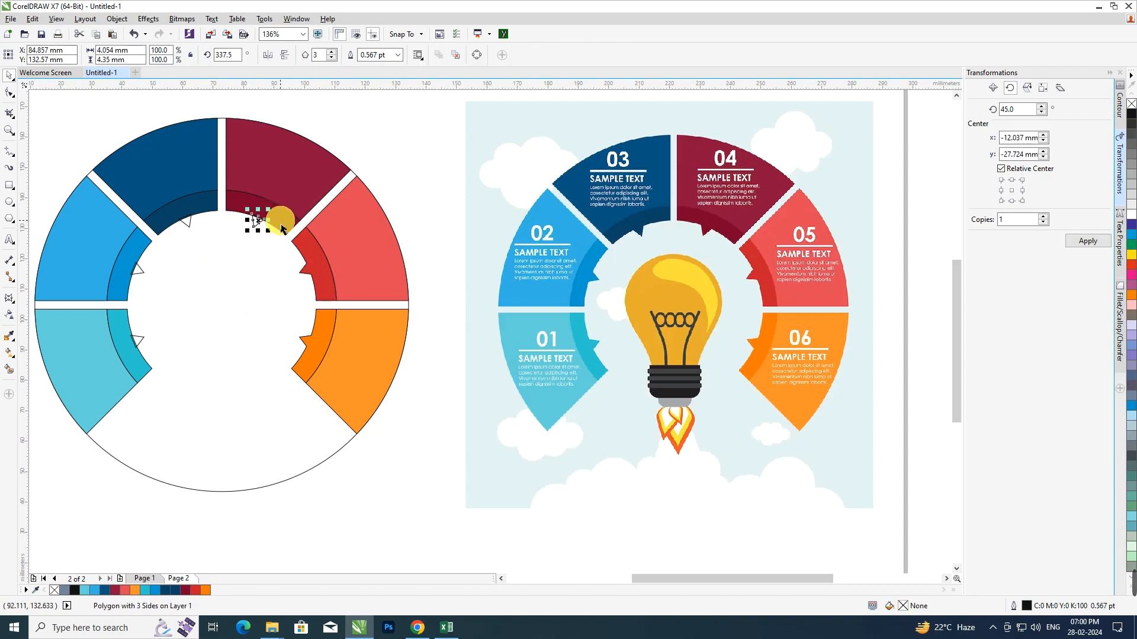
left_click(278, 218, "shift")
left_click(340, 58)
Weld each of the three left-hand triangles to its navy, blue or teal inner band.
left_click_drag(219, 266, 163, 195)
left_click(187, 220, "shift")
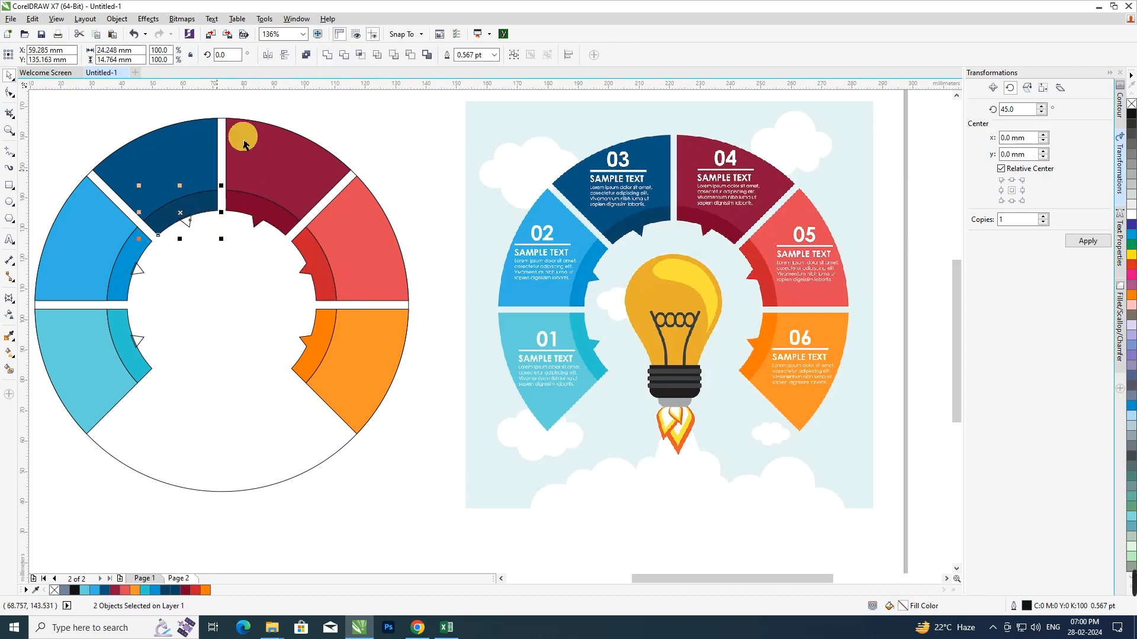
left_click(330, 60)
left_click_drag(190, 259, 122, 286)
left_click(146, 250, "shift")
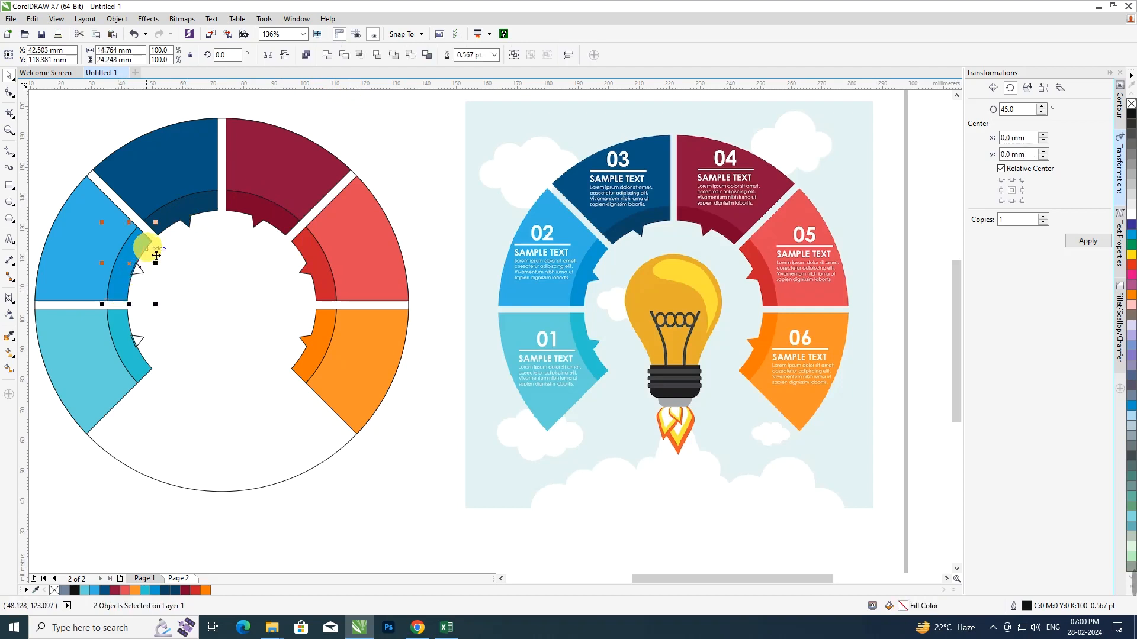
left_click(339, 59)
left_click_drag(187, 310, 137, 362)
left_click(119, 363, "shift")
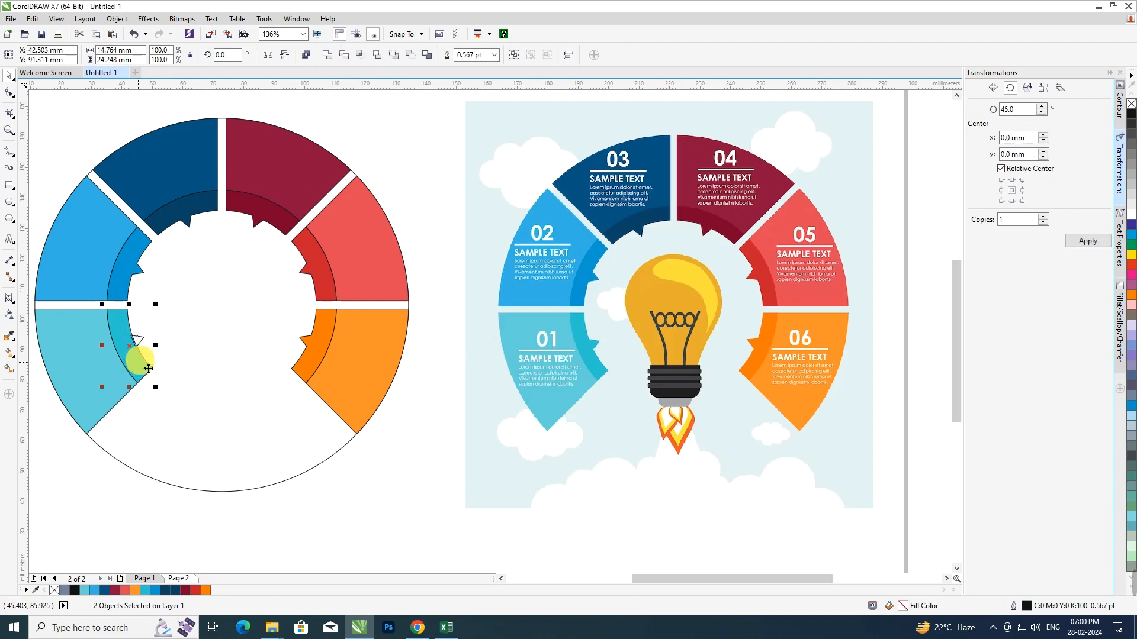
left_click(327, 55)
left_click(211, 325)
Delete the large outer construction circle and remove the outlines from all the segment and band shapes.
scroll(271, 292, "down", 3)
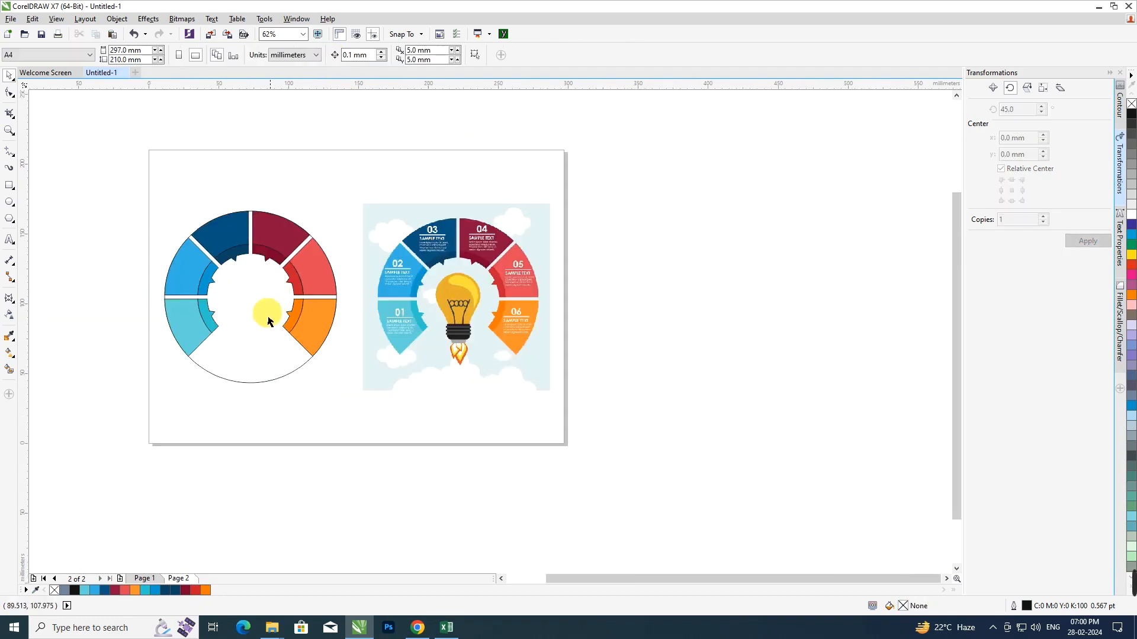
left_click(248, 388)
key("Delete")
left_click_drag(124, 177, 371, 411)
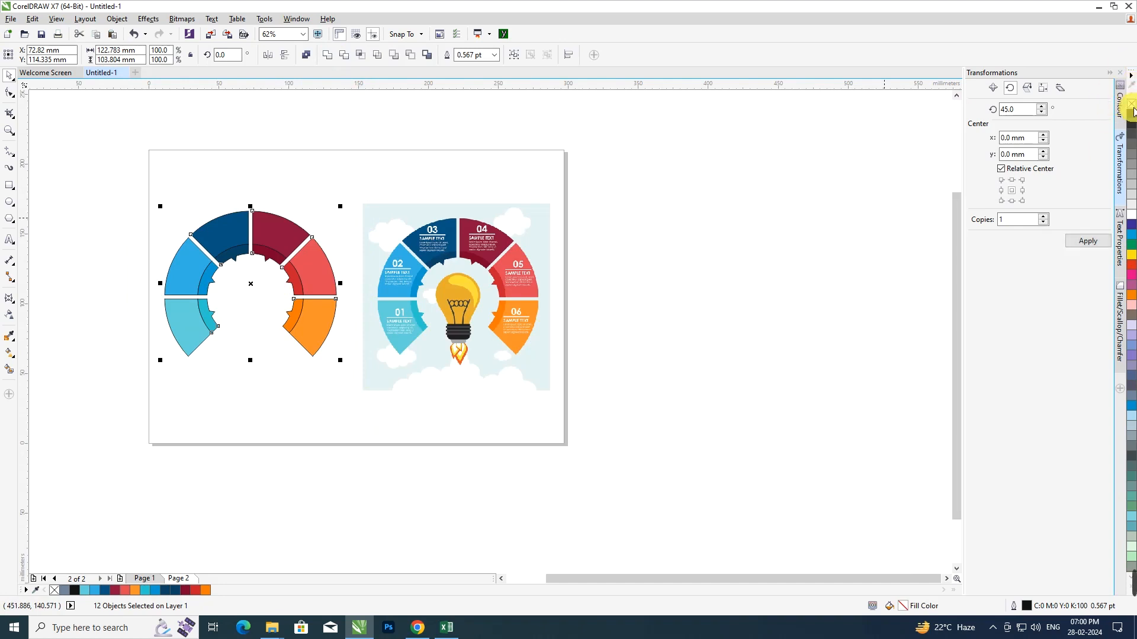
left_click(230, 399)
Select the whole segment ring and enlarge it slightly.
left_click_drag(115, 200, 348, 373)
left_click_drag(336, 322, 340, 323)
left_click(335, 378)
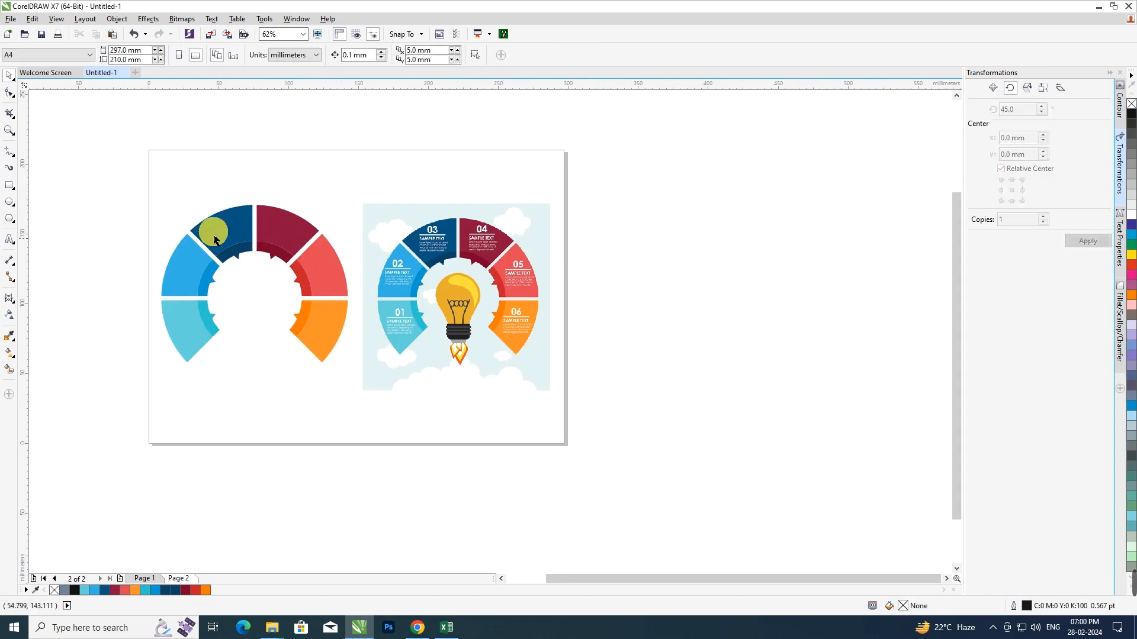